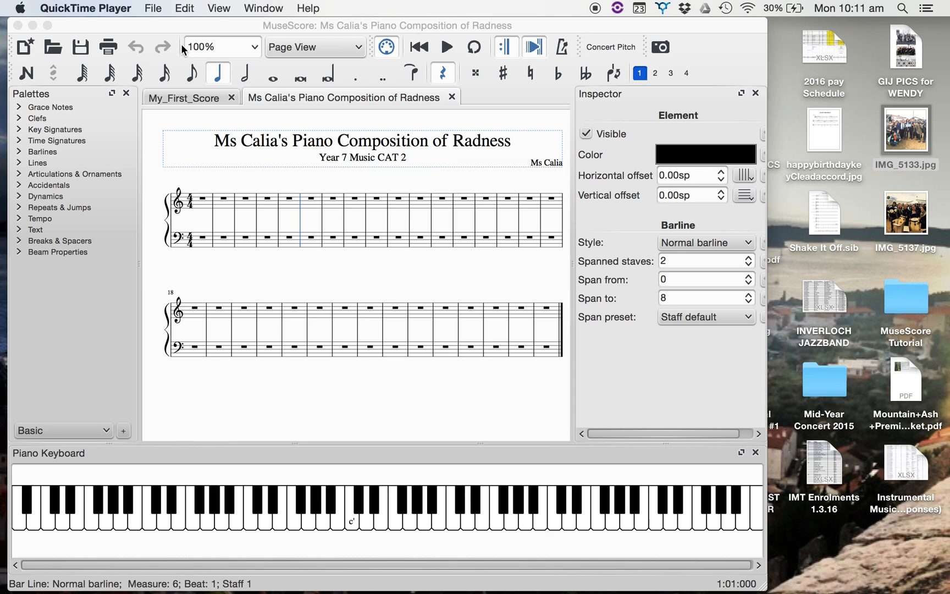
Try the whole-note and half-note durations, then return to the quarter-note duration.
left_click(307, 48)
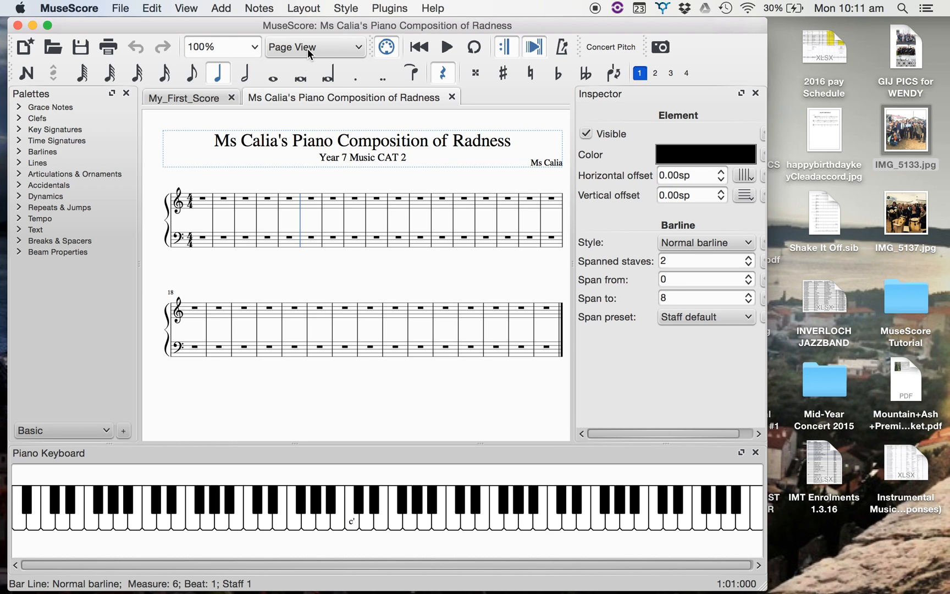
left_click(307, 48)
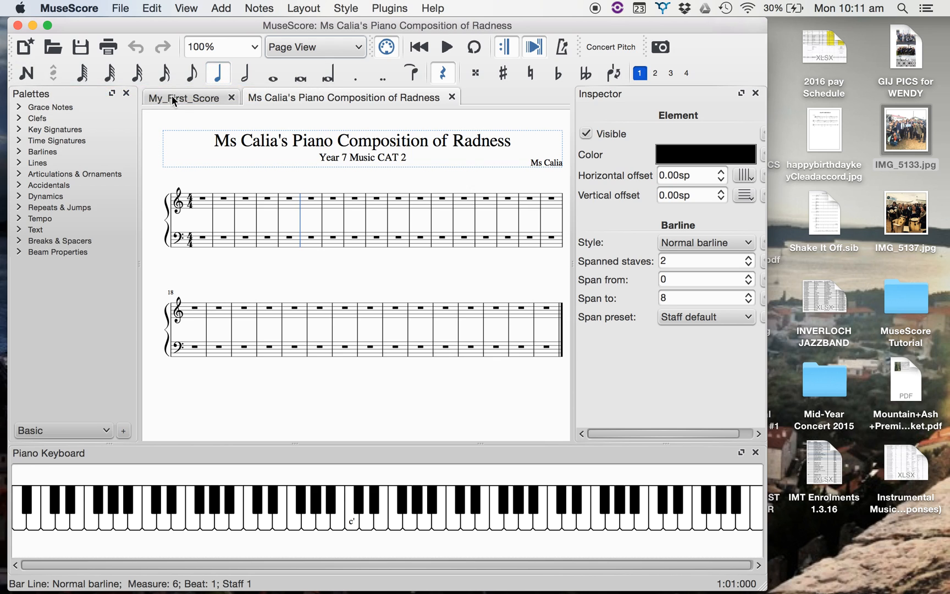
left_click(271, 74)
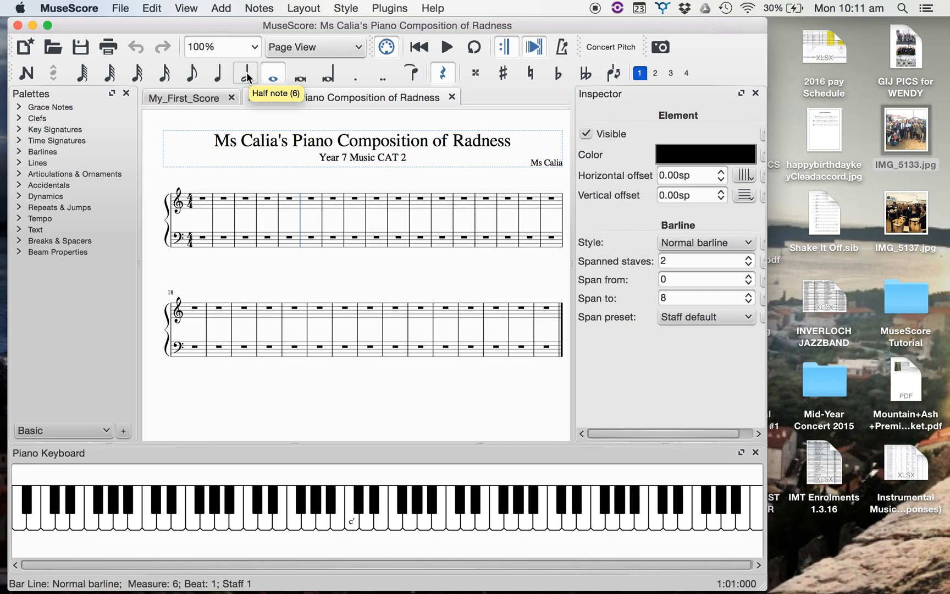
left_click(247, 72)
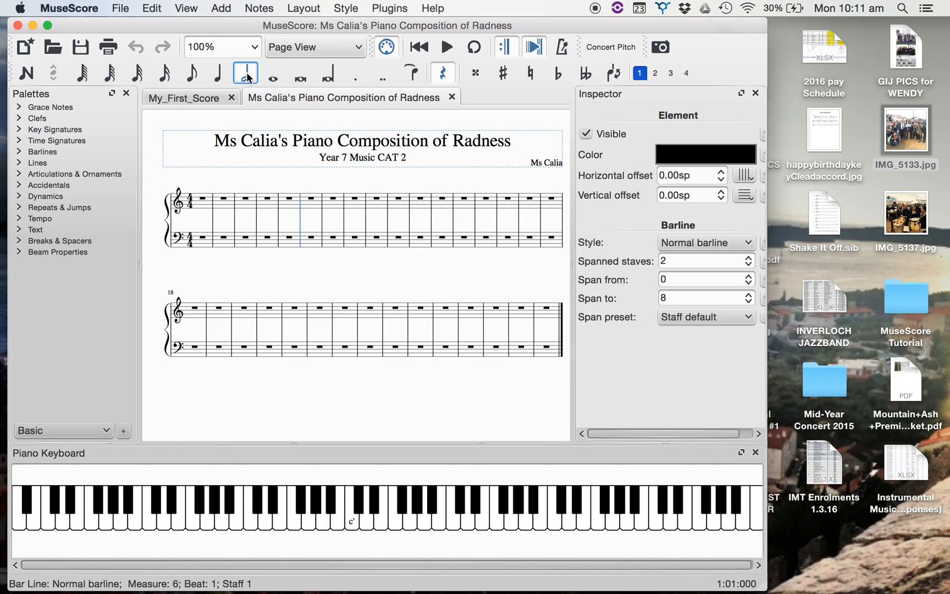
key("5")
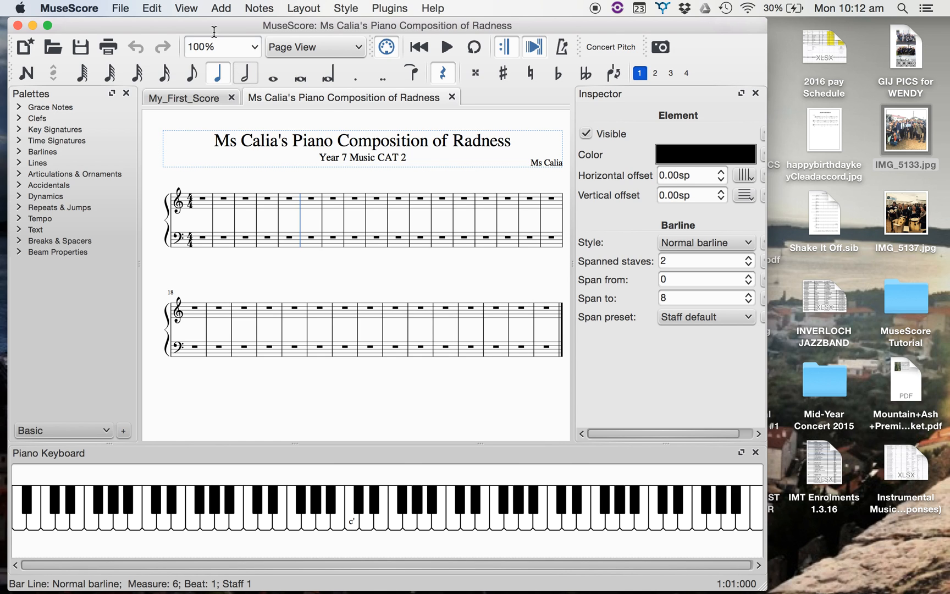
Hide the piano keyboard and show it again.
left_click(186, 8)
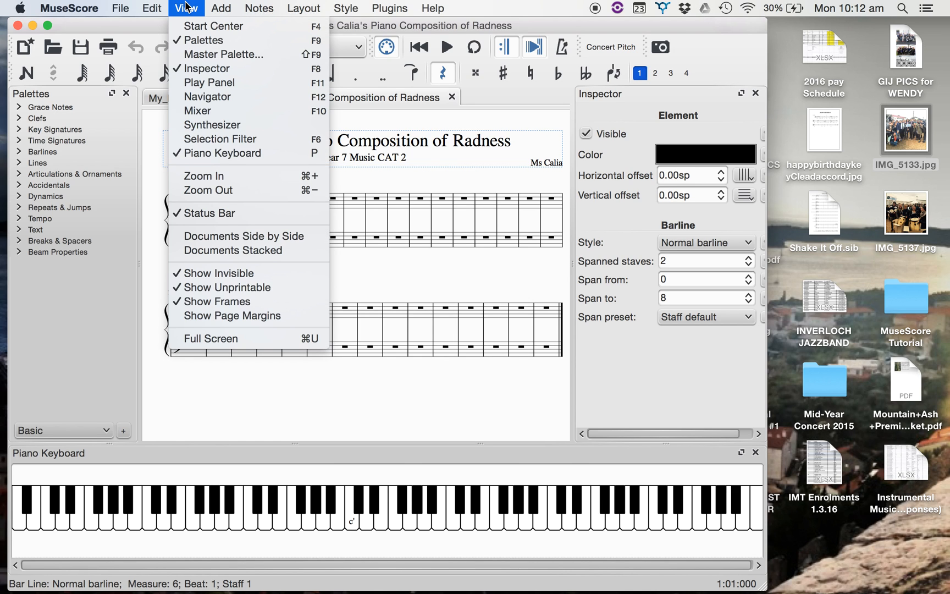
mouse_move(291, 11)
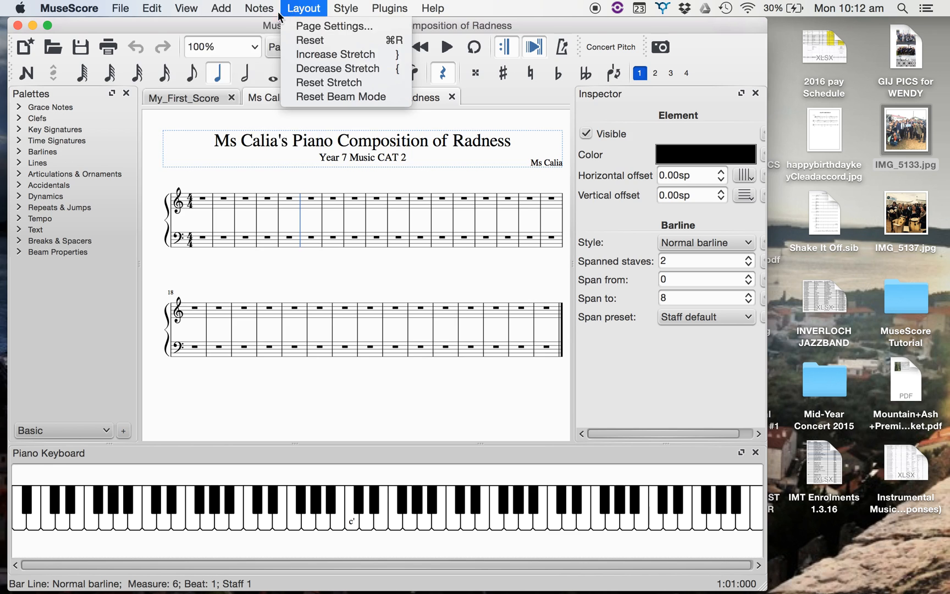
mouse_move(158, 13)
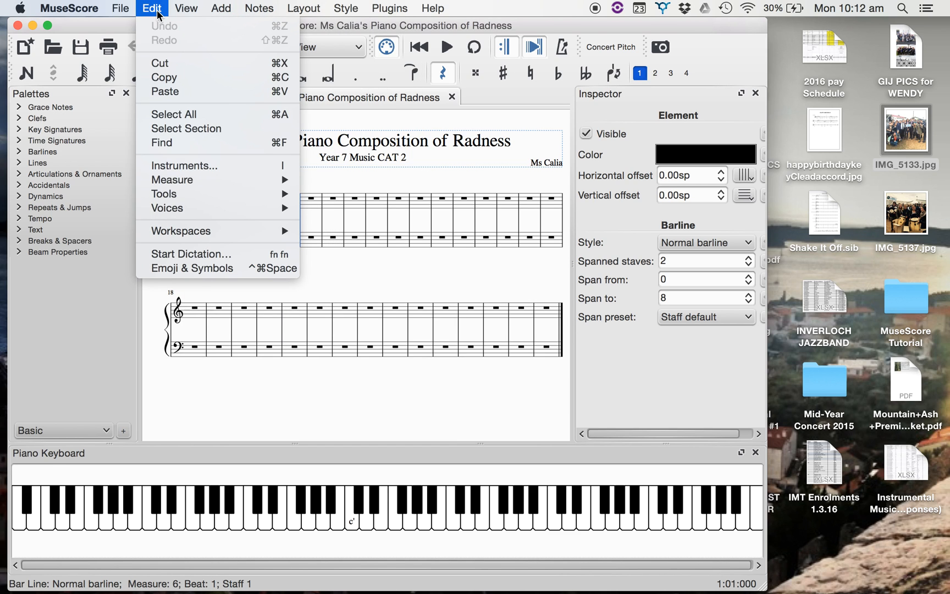
mouse_move(126, 10)
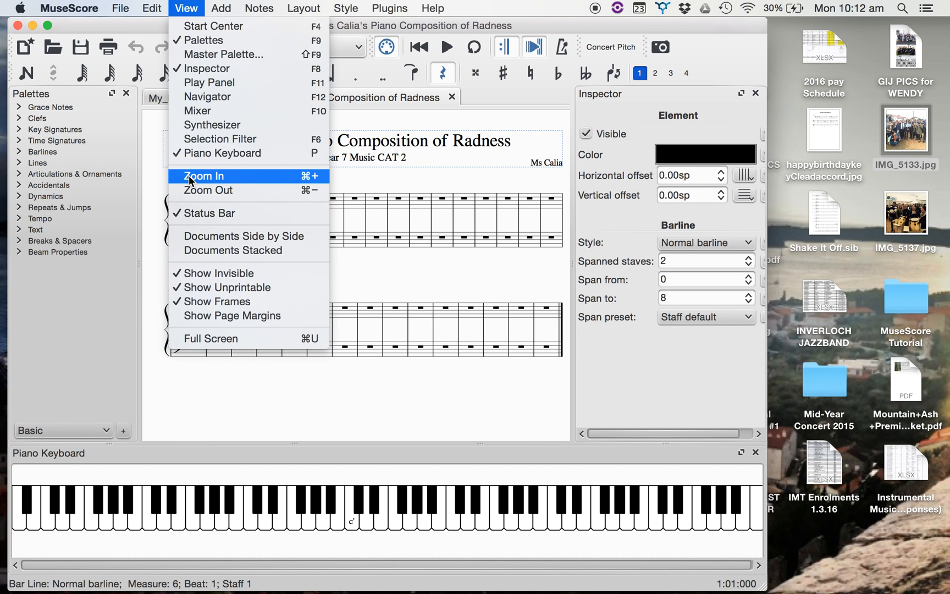
left_click(199, 154)
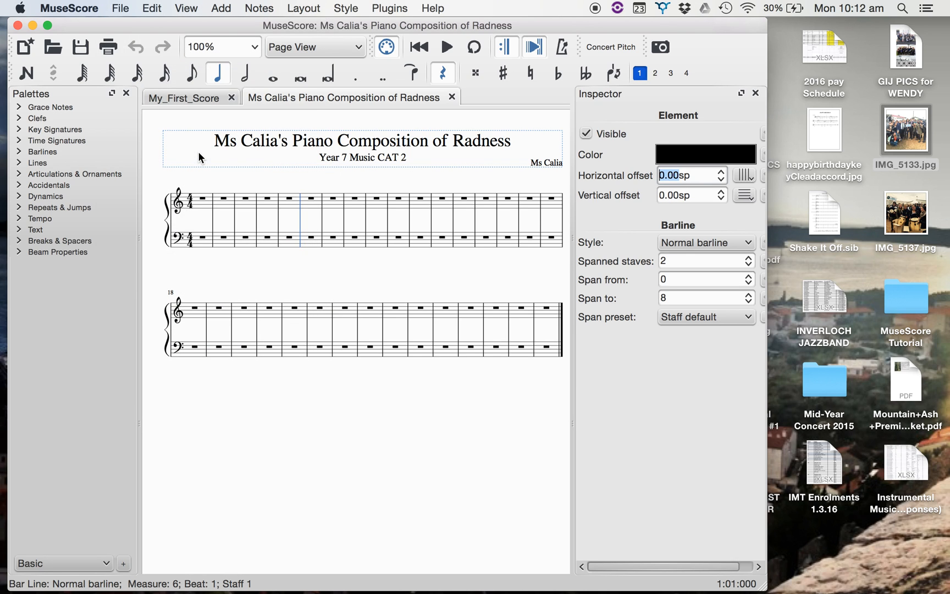
left_click(186, 8)
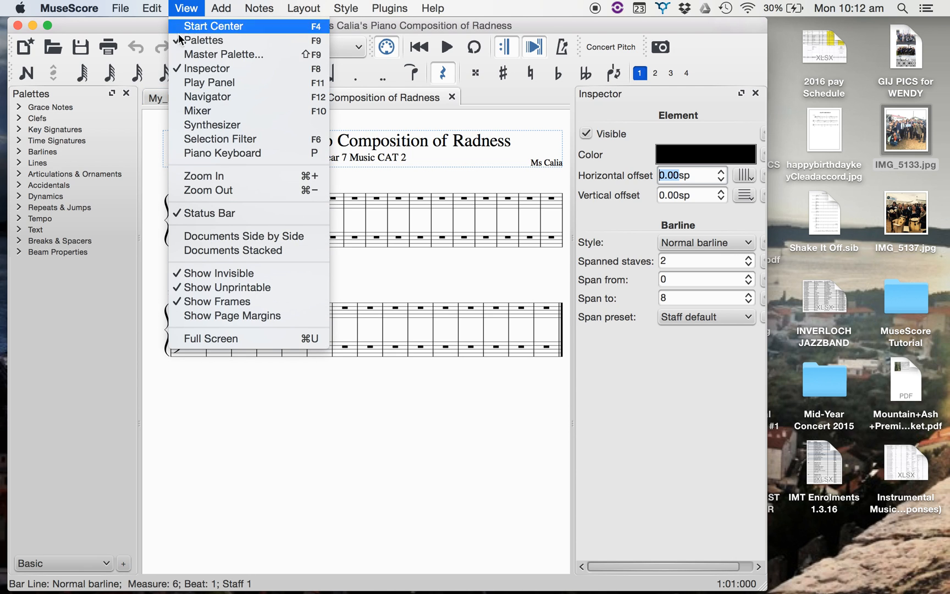
left_click(193, 152)
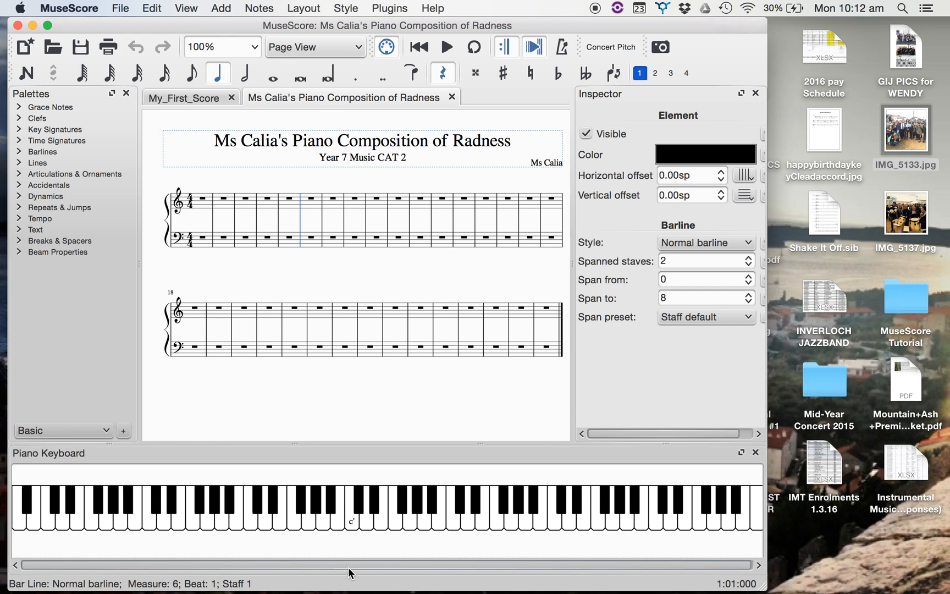
Enter a quarter-note C on the first beat of the treble staff's first measure using note input.
left_click(354, 529)
left_click(353, 528)
left_click(353, 527)
left_click(203, 197)
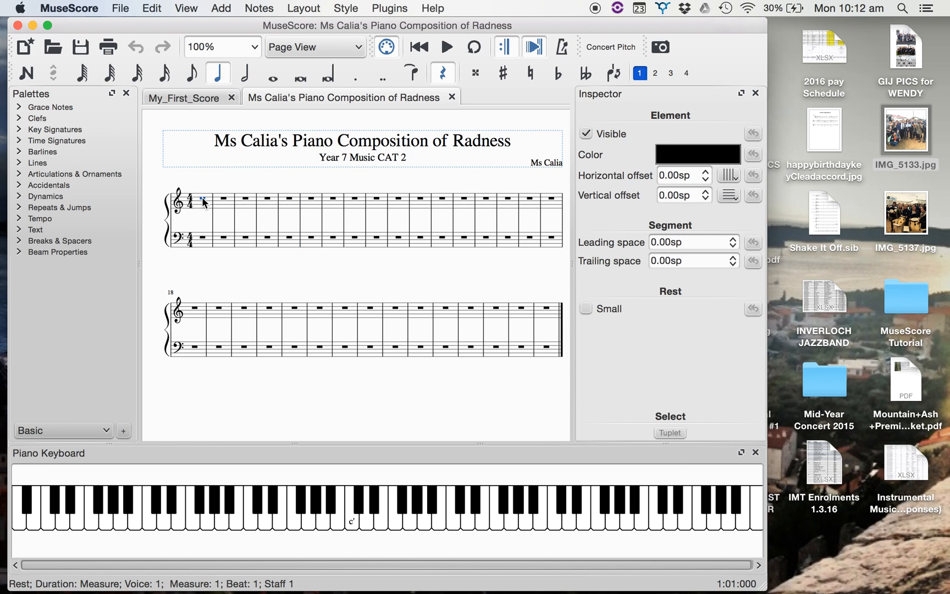
left_click(217, 73)
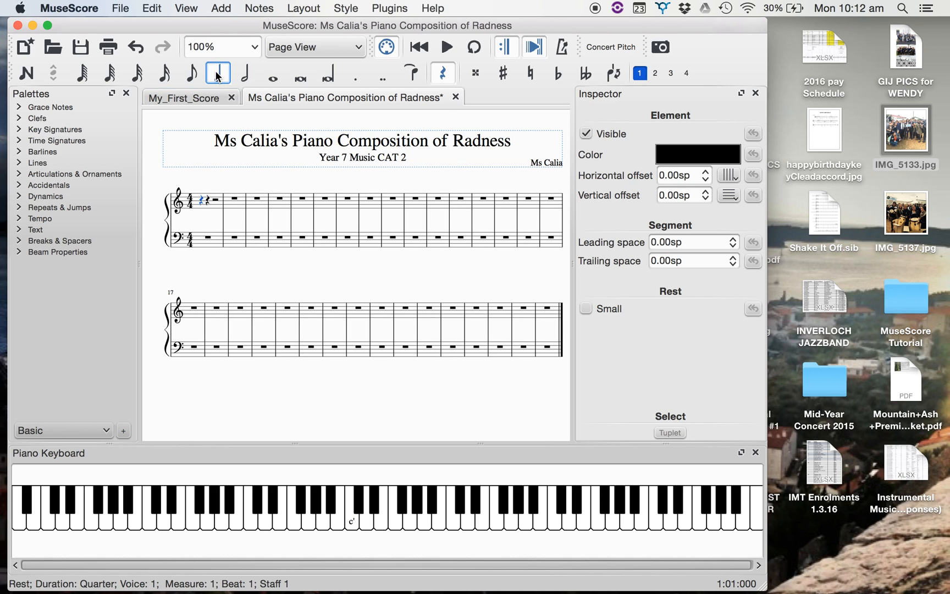
left_click(347, 525)
key("n")
key("c")
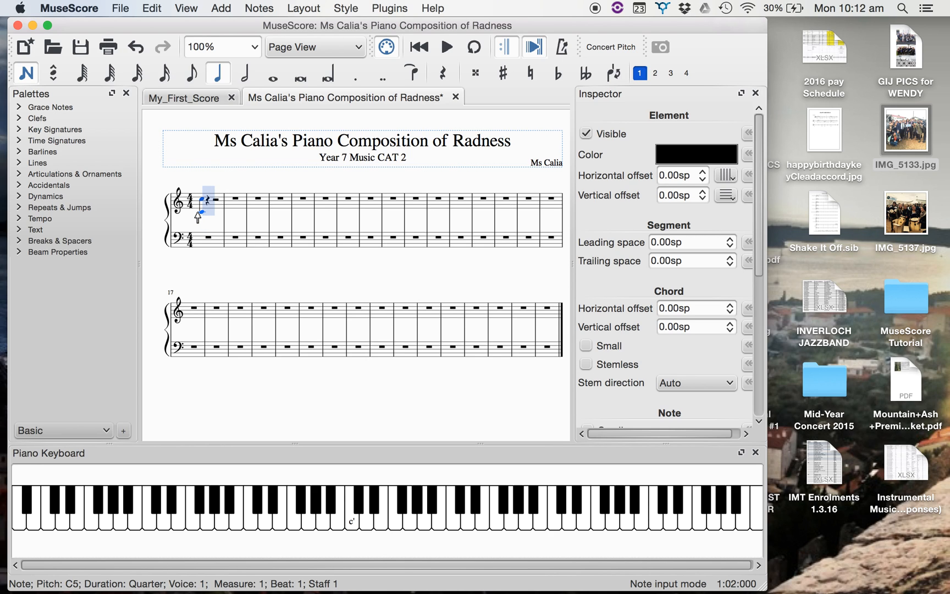
Lower the opening note of the treble staff to middle C (C4).
key("Down")
key("Down")
key("Down")
key("Down")
key("Down")
key("Down")
key("Down")
key("Down")
key("Down")
key("Down")
key("Down")
key("Down")
left_click(205, 211)
Add quarter notes D4, E4 and F4 on beats 2 to 4 of the treble staff's first measure.
left_click(207, 214)
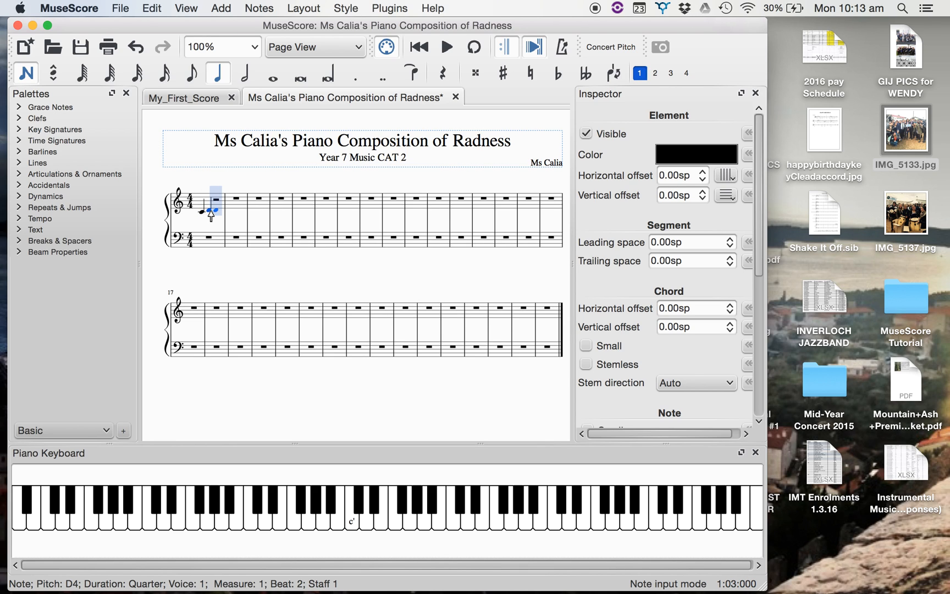
left_click(215, 209)
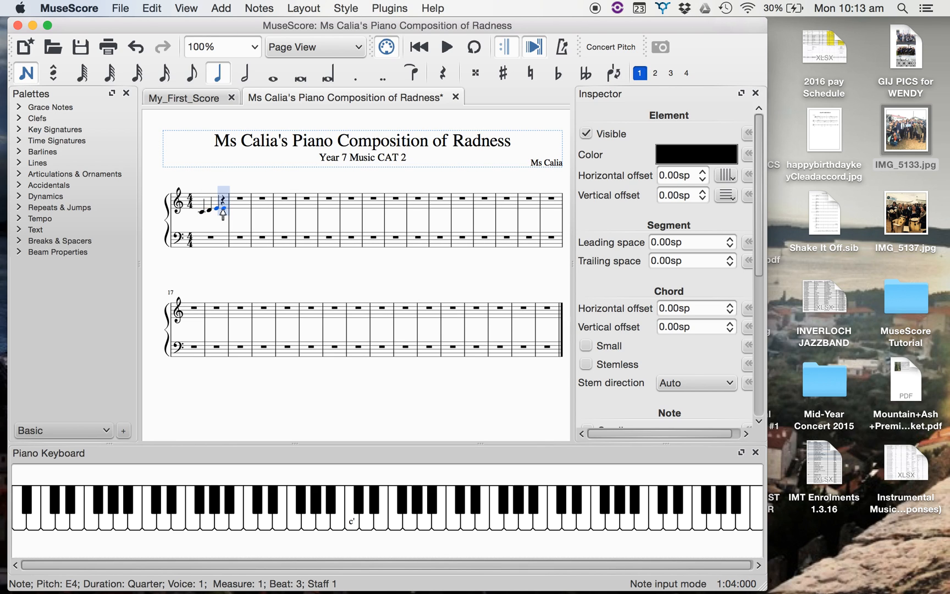
left_click(223, 207)
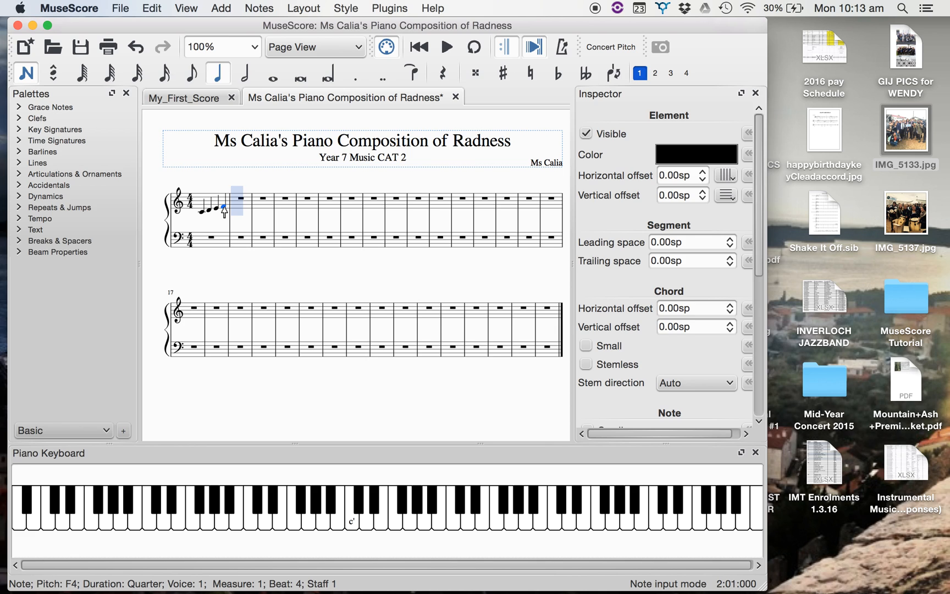
Add a whole-note C3 in the first measure of the bass staff.
left_click(255, 47)
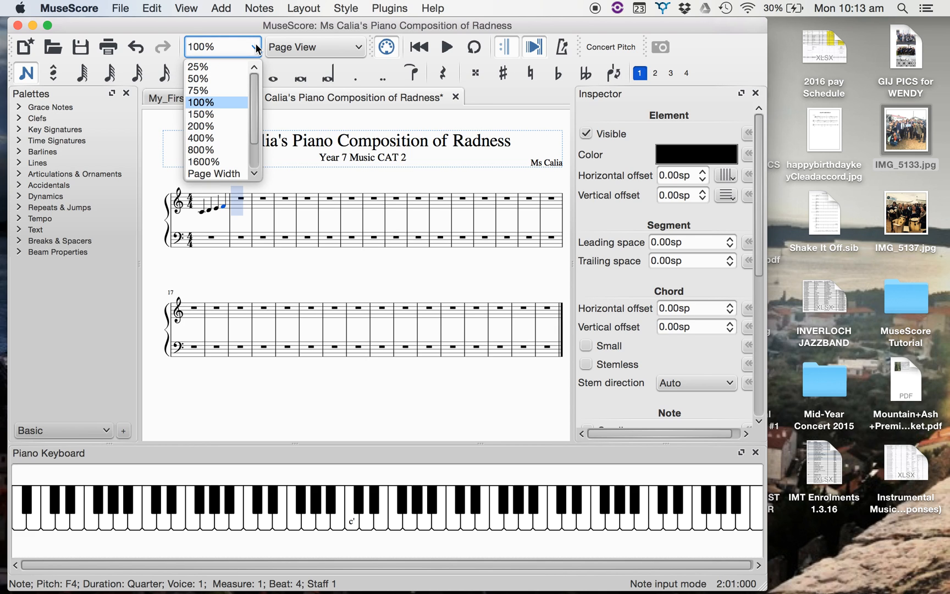
left_click(219, 124)
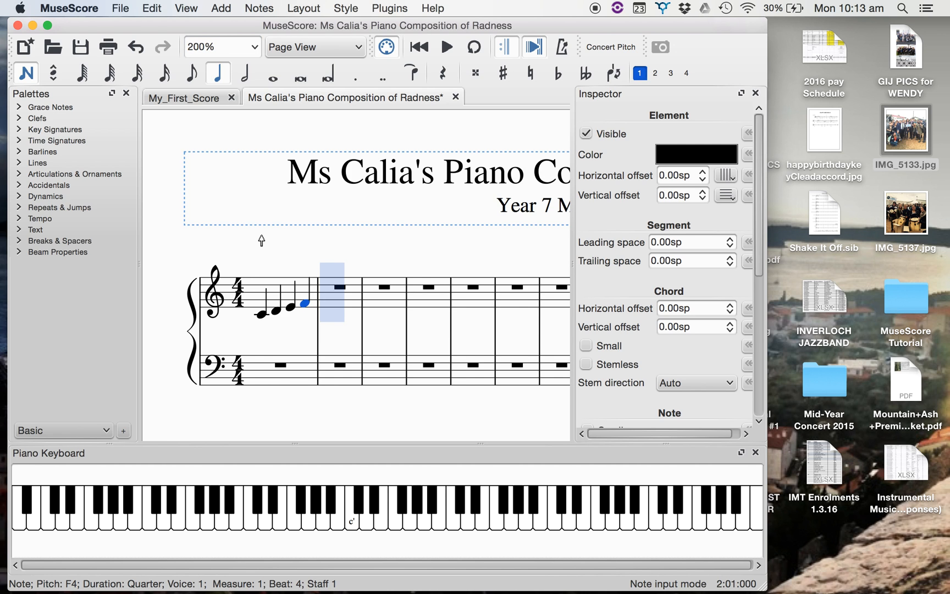
scroll(262, 237, "right", 1)
scroll(261, 240, "right", 2)
scroll(262, 240, "down", 4)
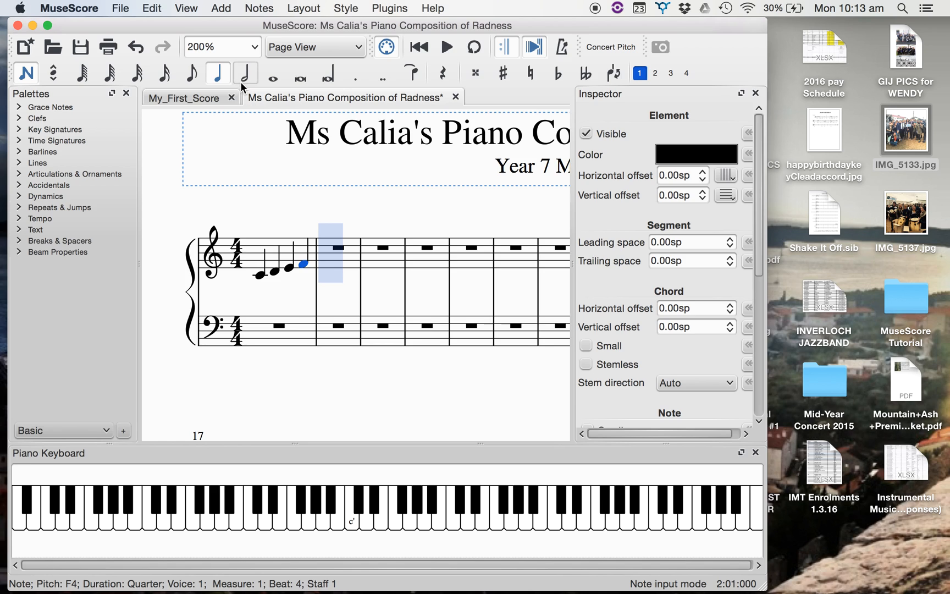
left_click(272, 73)
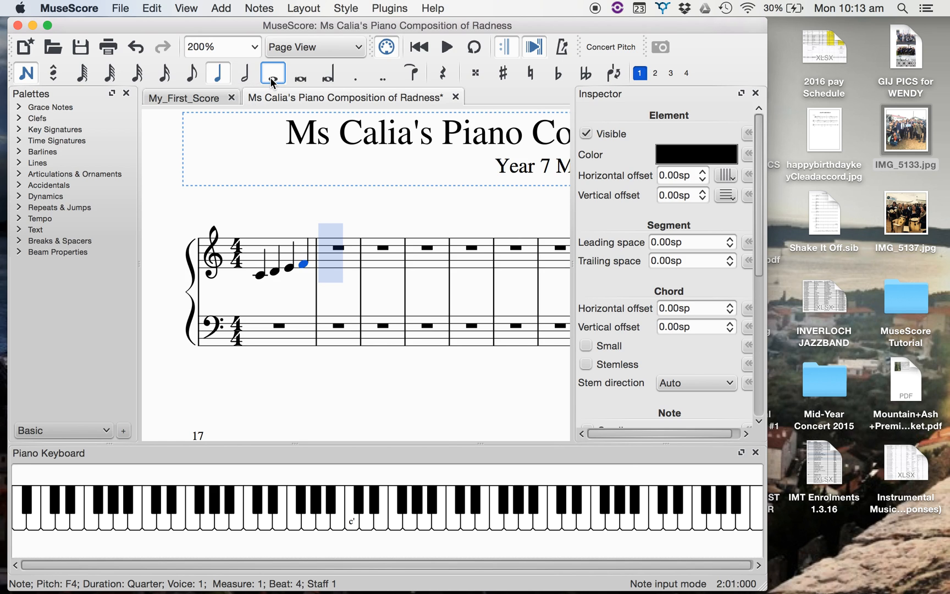
left_click(255, 339)
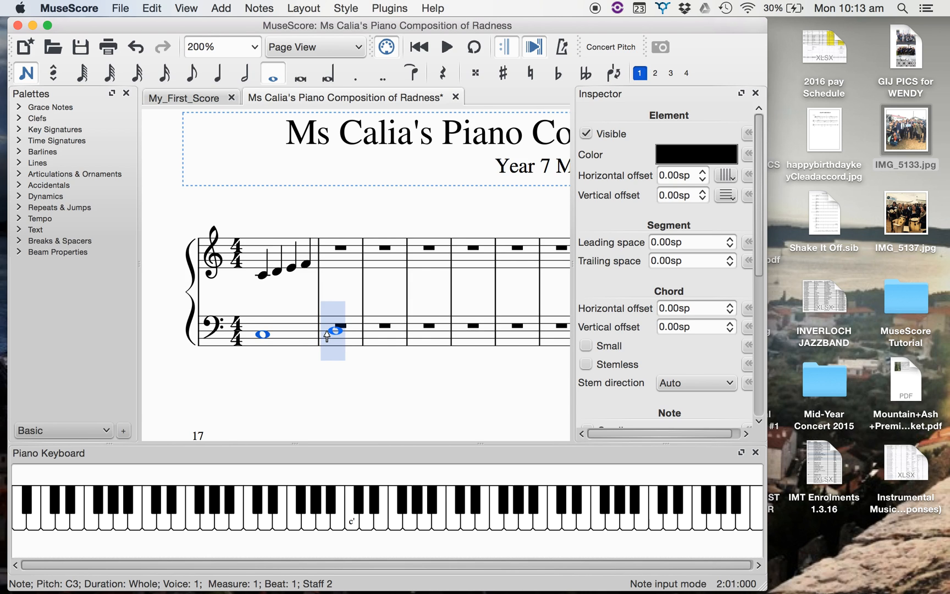
Add half notes D3 and C3 in the second measure of the bass staff.
left_click(245, 72)
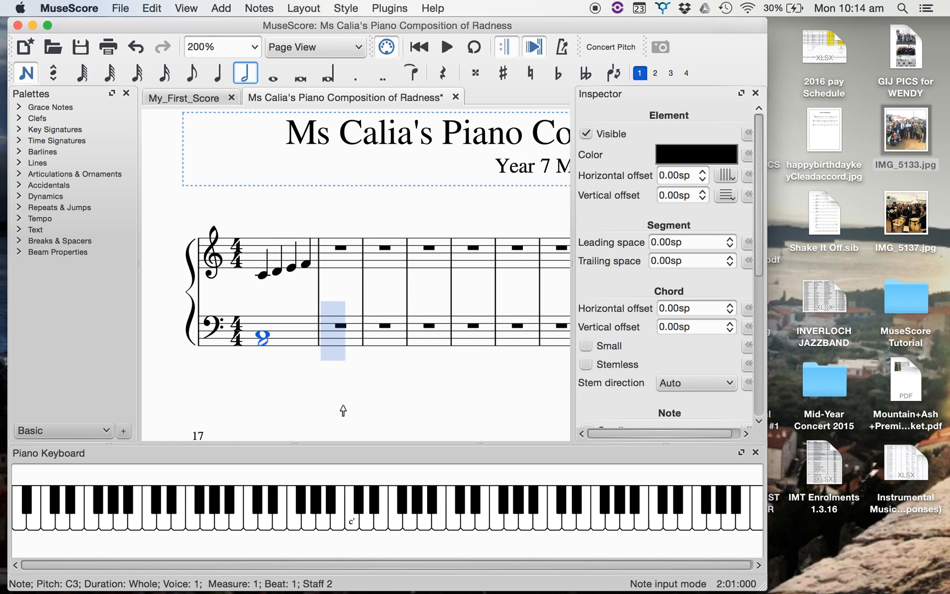
left_click(332, 331)
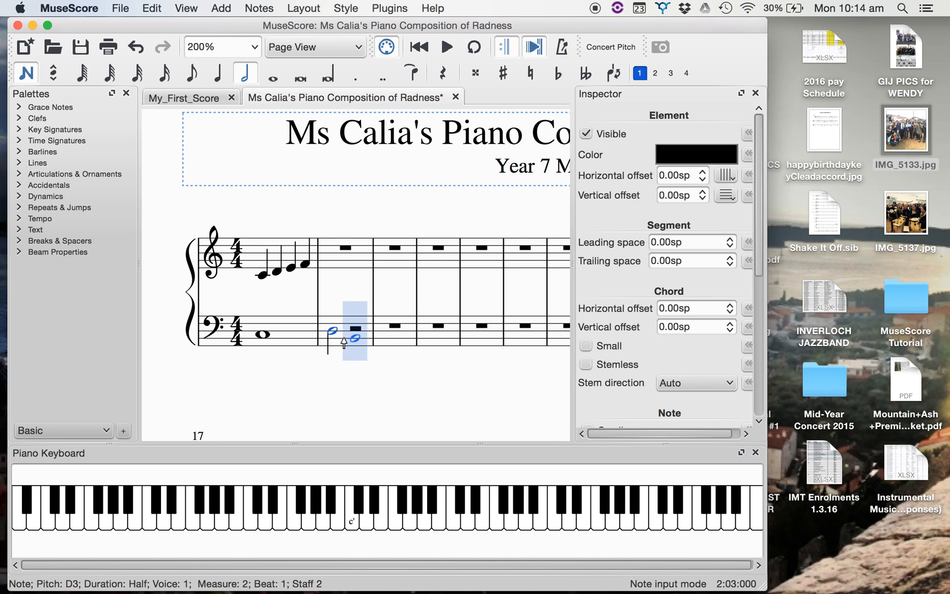
left_click(352, 335)
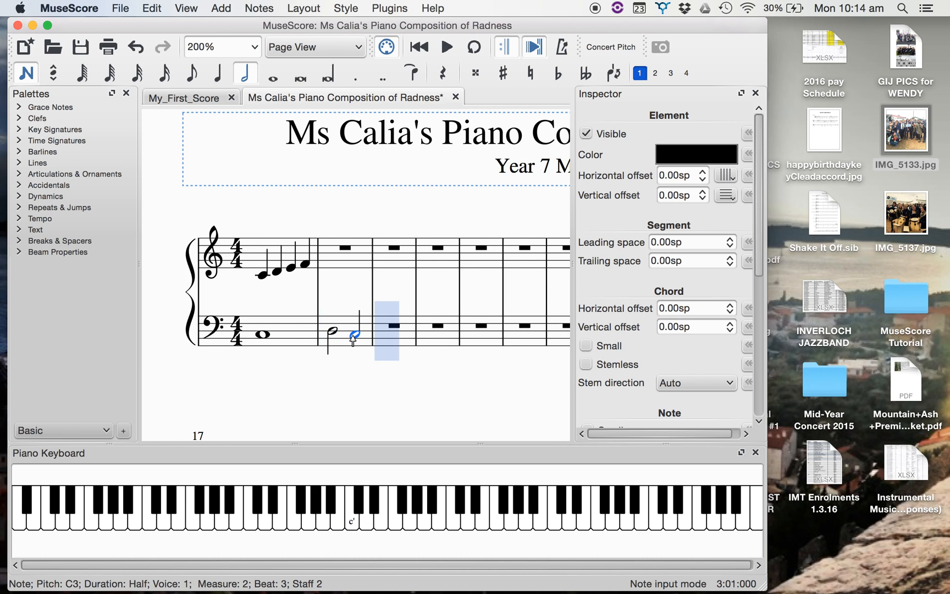
Add two quarter-note E3s in the bass staff's third measure and advance the input position past the remaining rest to measure 4.
left_click(217, 72)
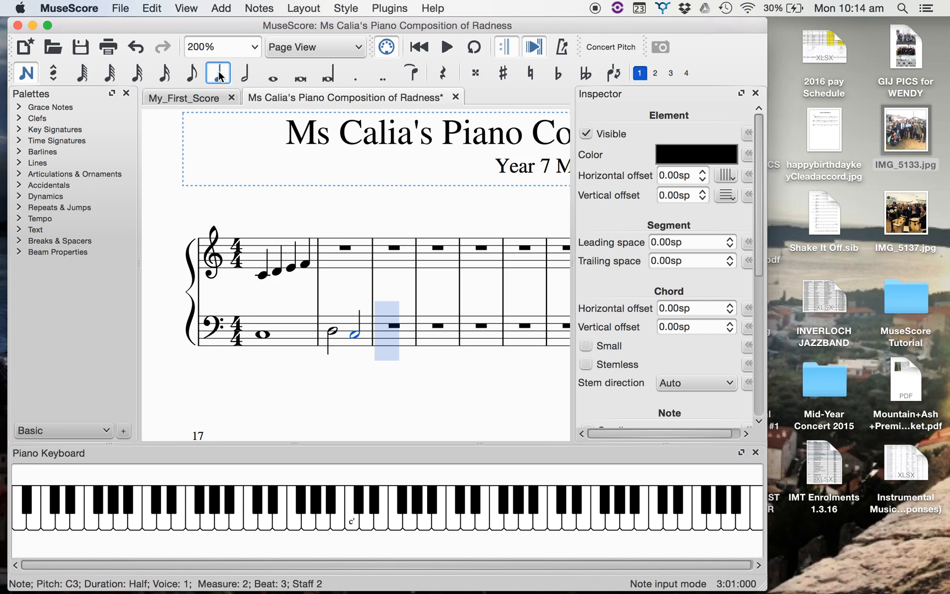
left_click(382, 330)
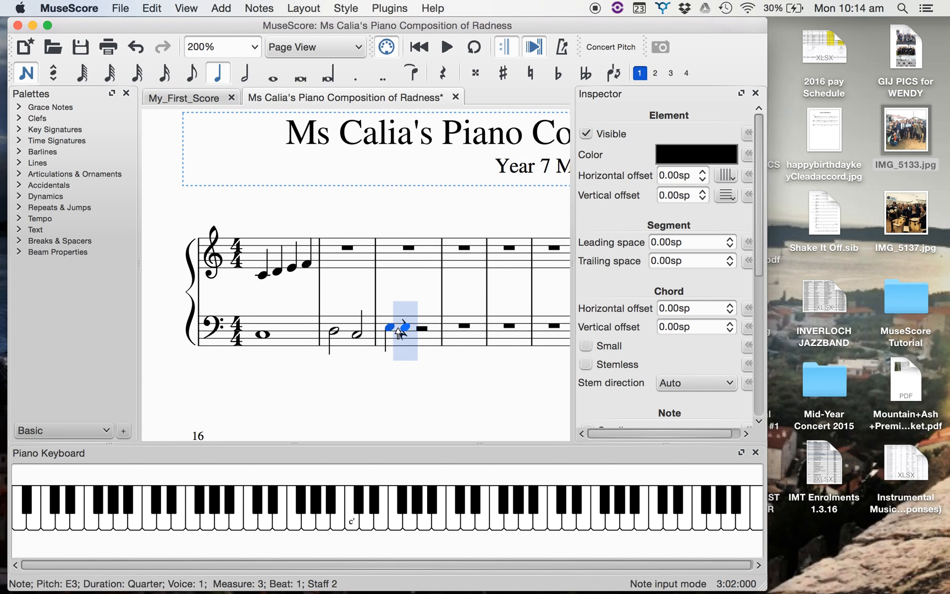
left_click(397, 328)
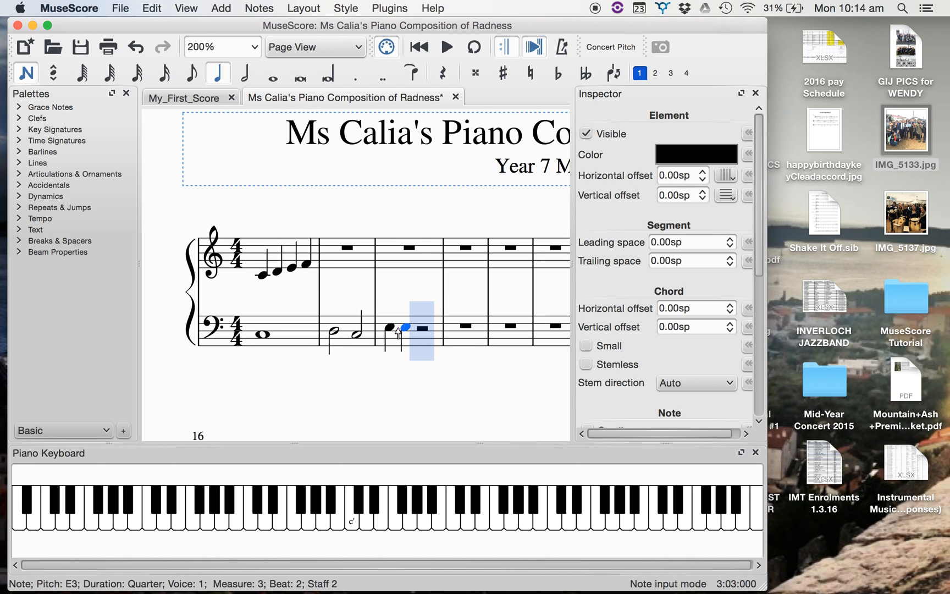
left_click(448, 75)
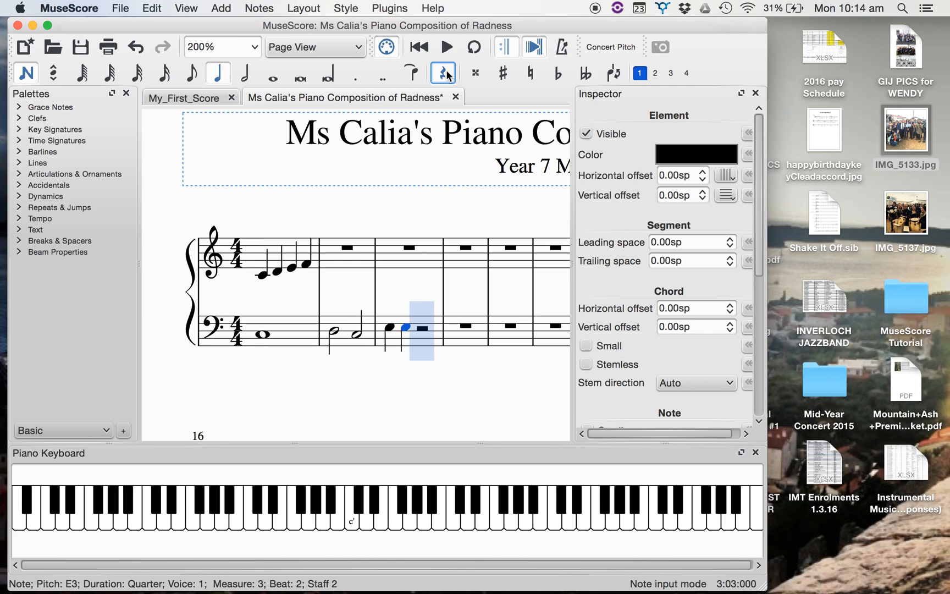
key("Right")
key("Right")
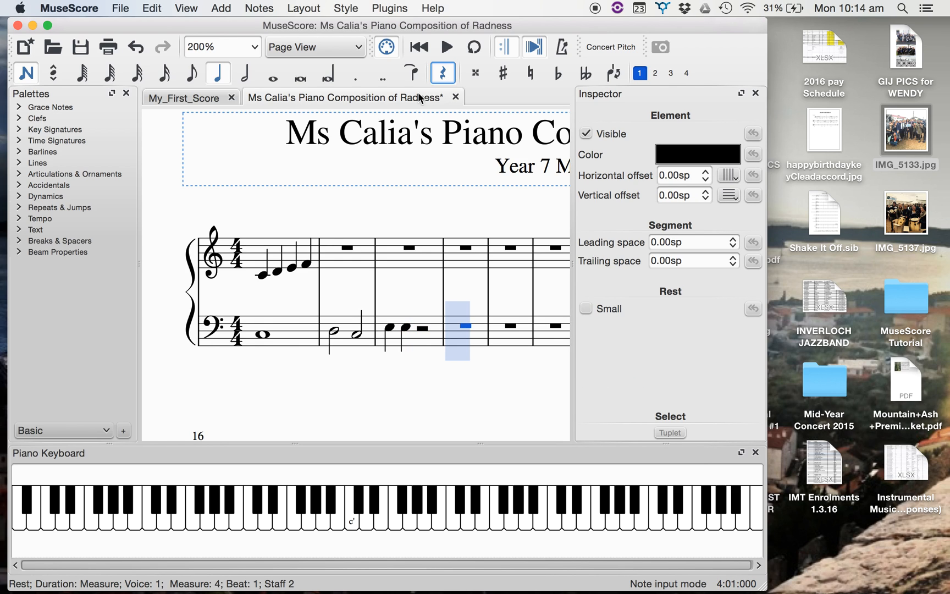
Add half notes F3 and G3 in measure 4 and a whole-note C3 in measure 5 of the bass staff.
left_click(245, 74)
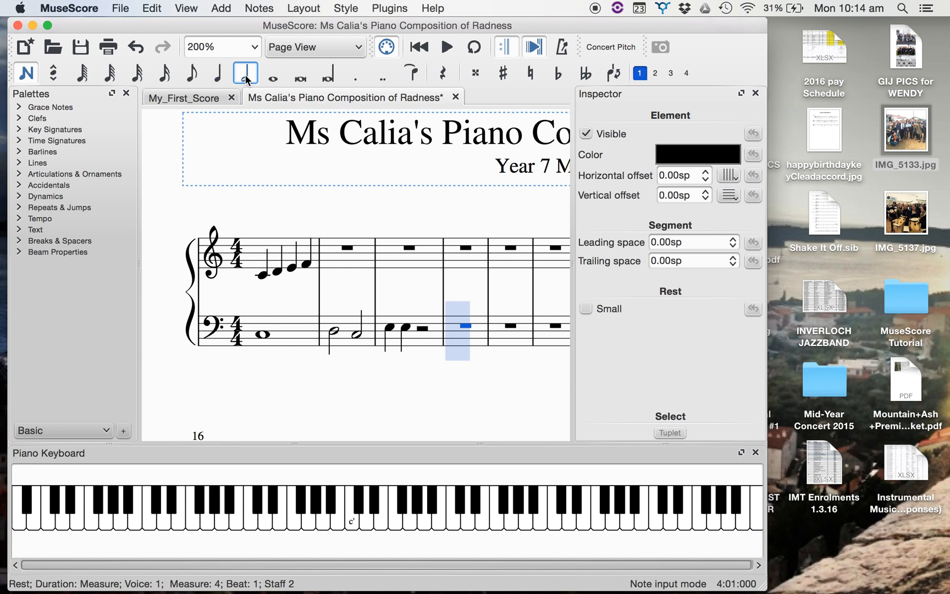
left_click(457, 324)
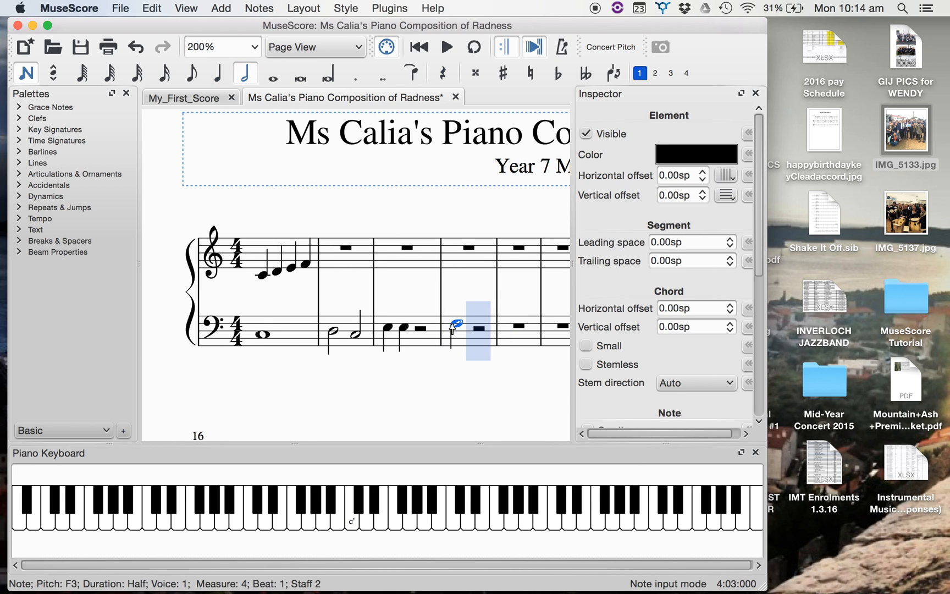
left_click(481, 322)
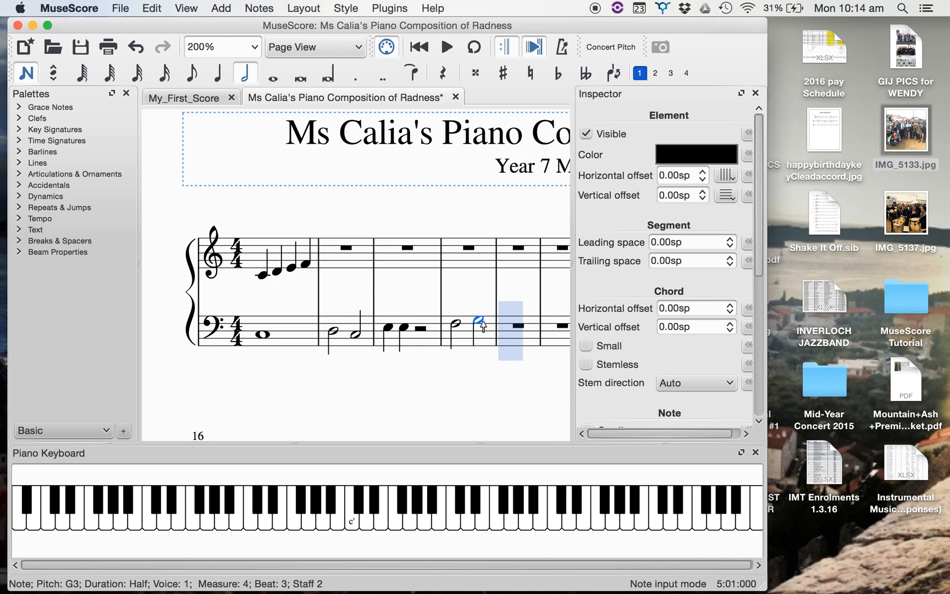
left_click(274, 76)
left_click(517, 339)
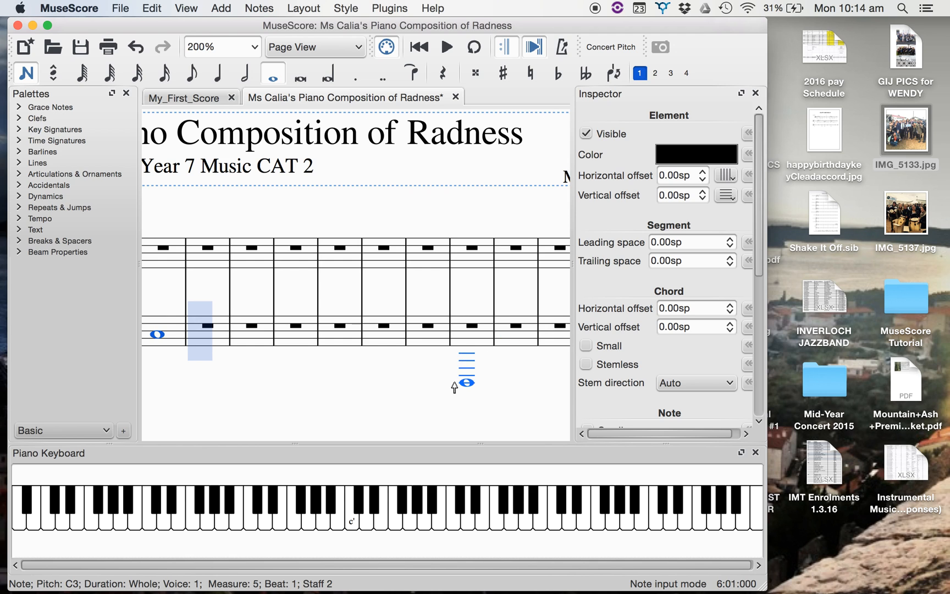
Add a whole-note G4 in measure 2 and an eighth-note G4 at the start of measure 3 in the treble staff.
scroll(299, 289, "left", 6)
scroll(296, 287, "left", 8)
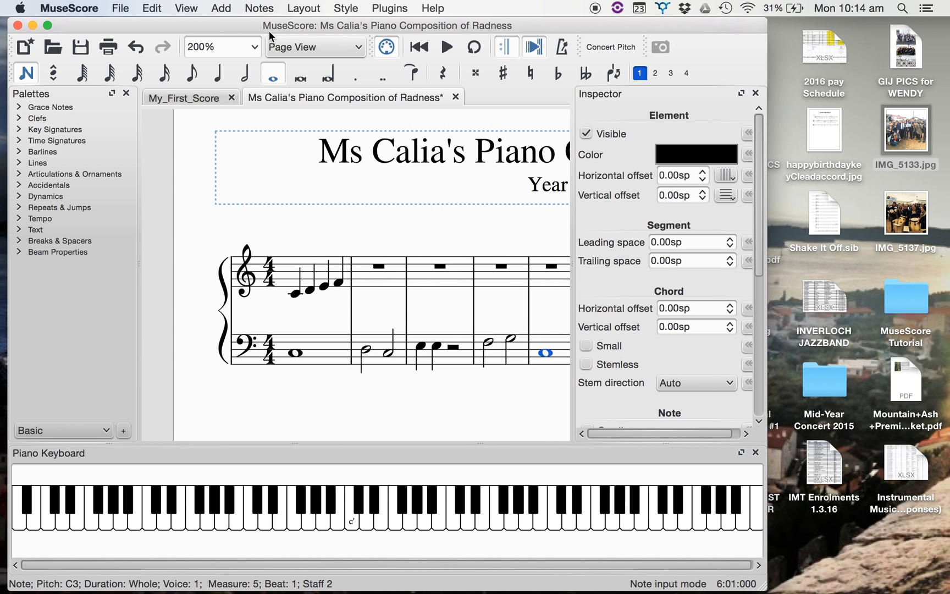
left_click(228, 47)
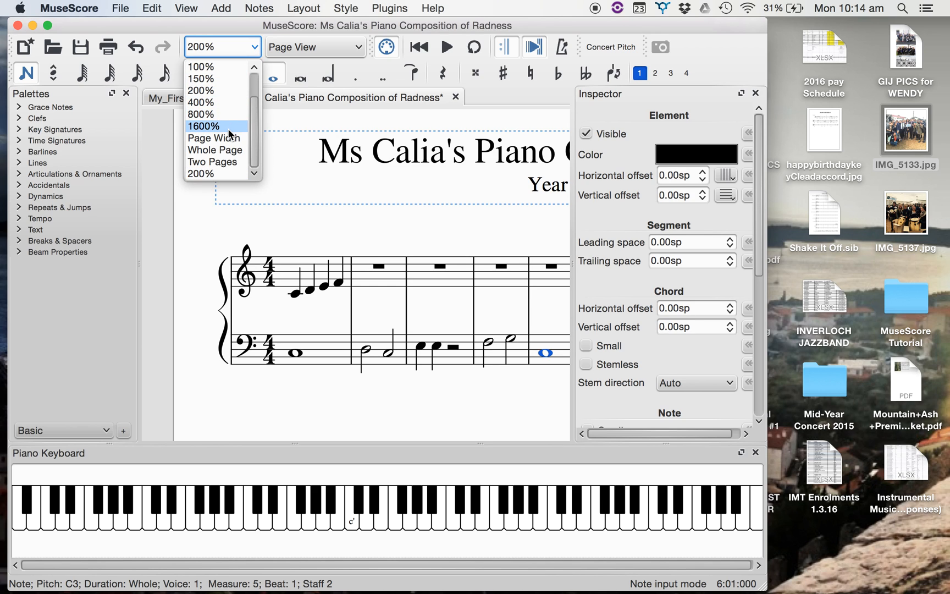
left_click(224, 79)
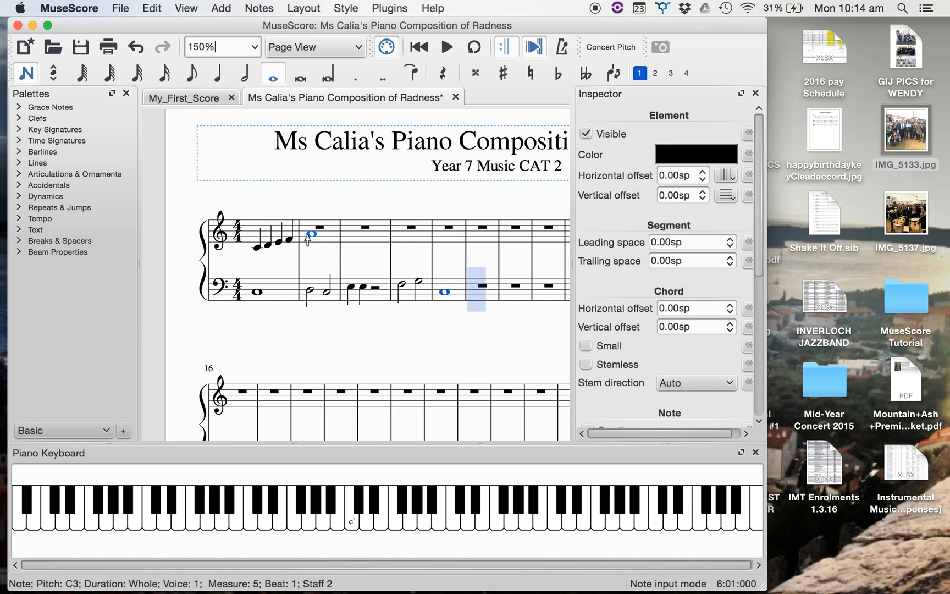
left_click(308, 237)
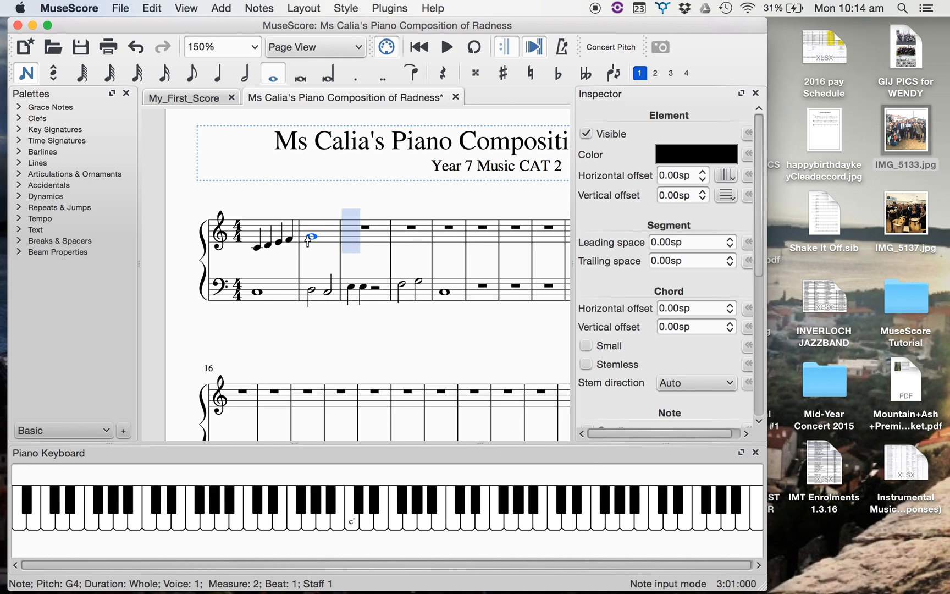
left_click(189, 74)
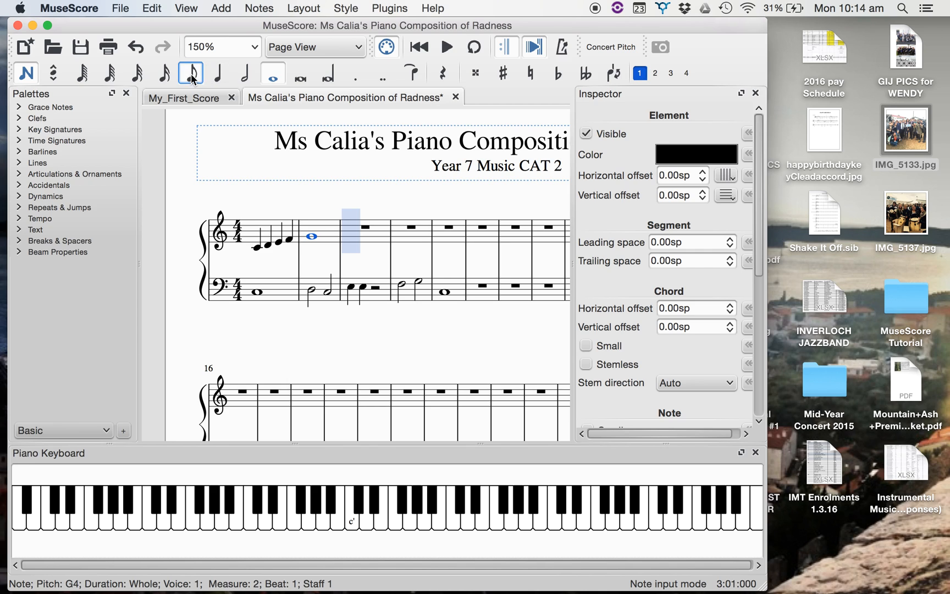
left_click(344, 238)
left_click(364, 238)
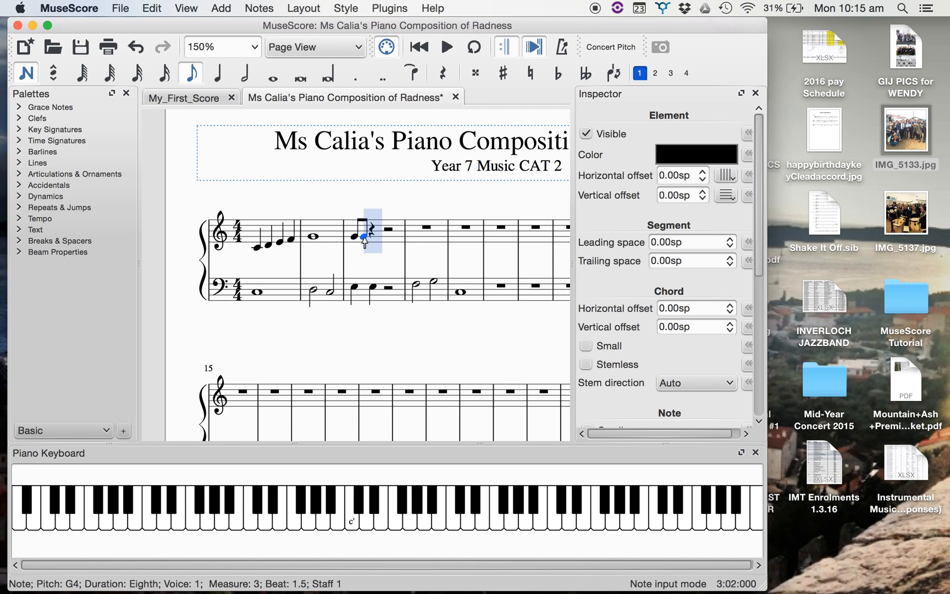
key("Down")
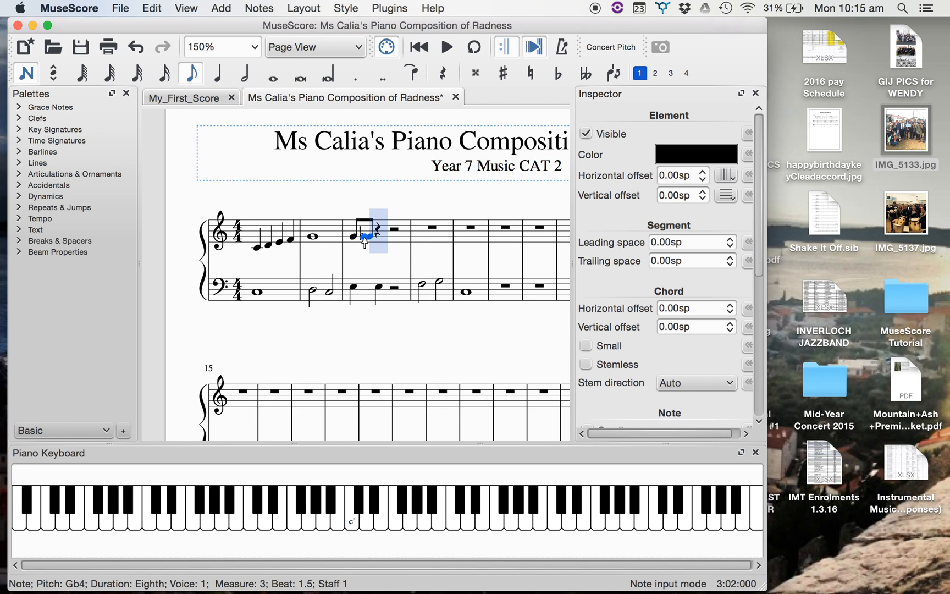
key("Left")
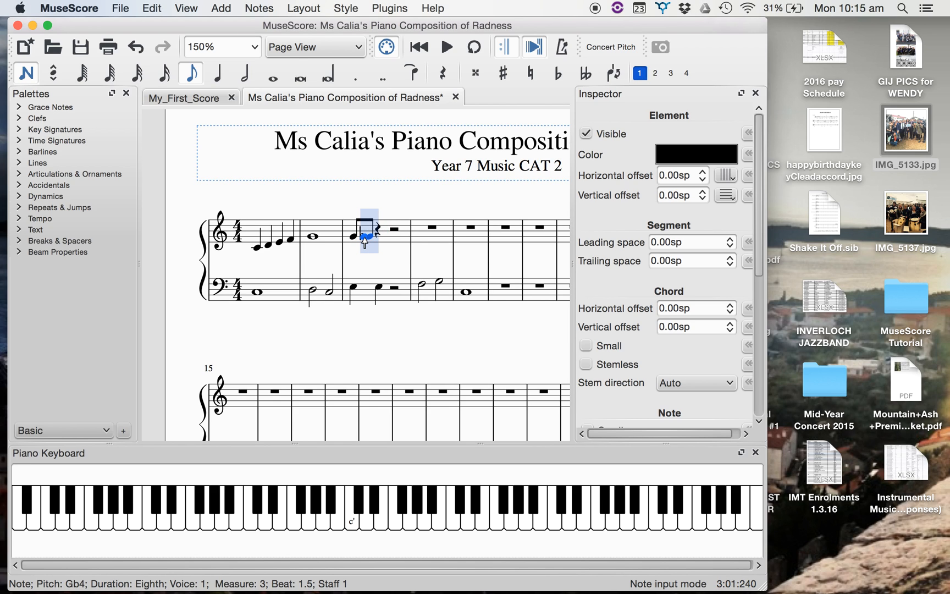
key("super+z")
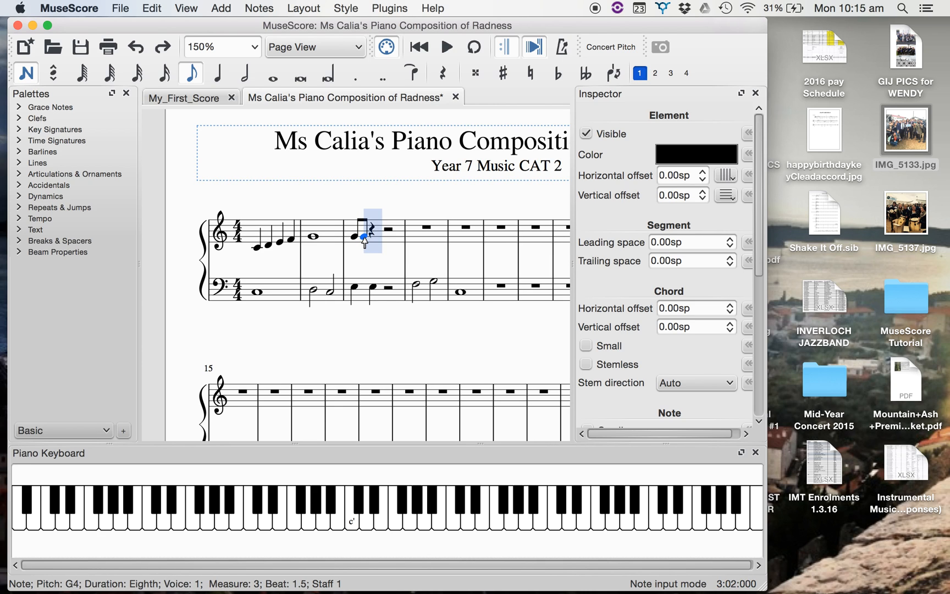
key("super+z")
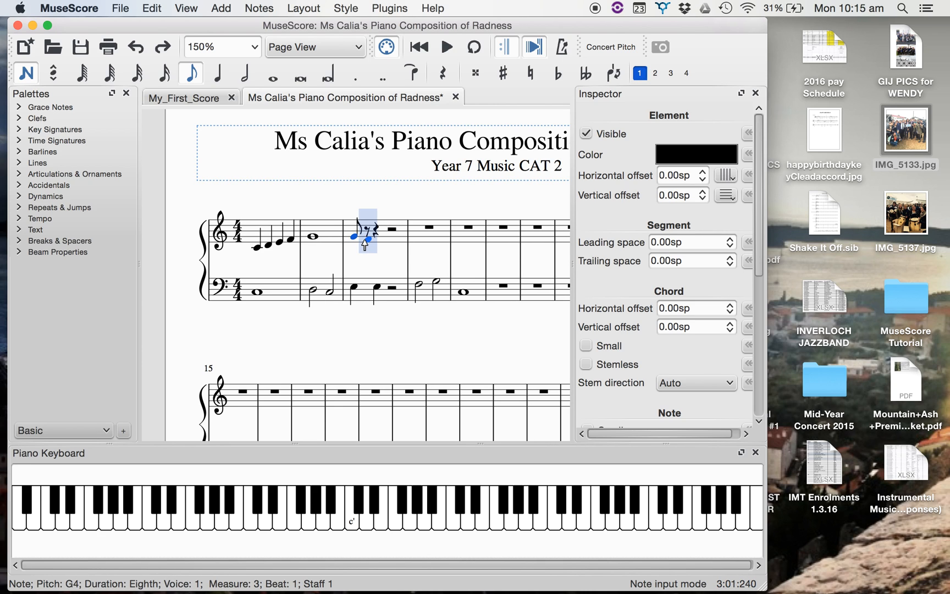
Complete the treble staff's third measure with an eighth-note F4, a quarter rest and a half-note C4.
left_click(363, 240)
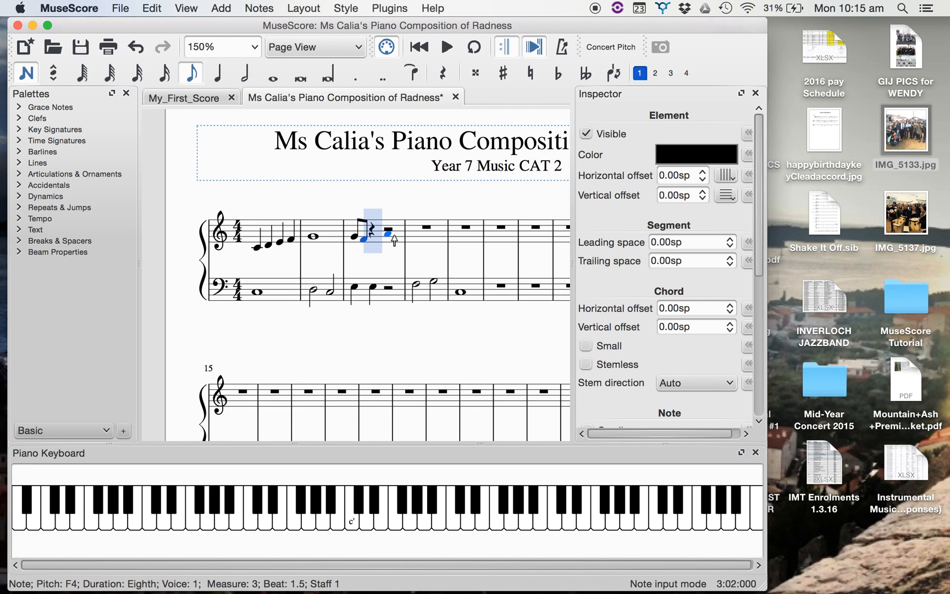
left_click(445, 74)
key("Right")
key("Right")
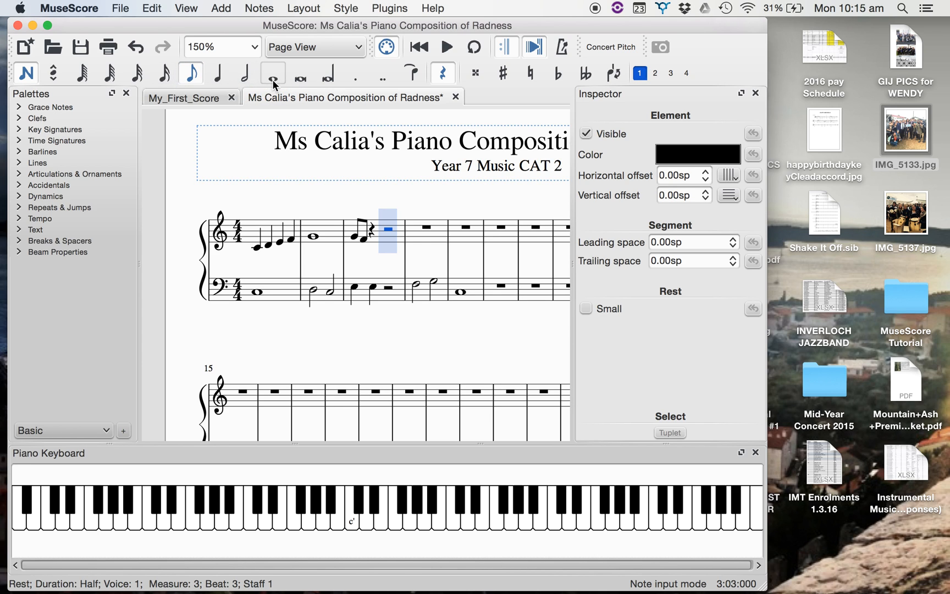
left_click(244, 82)
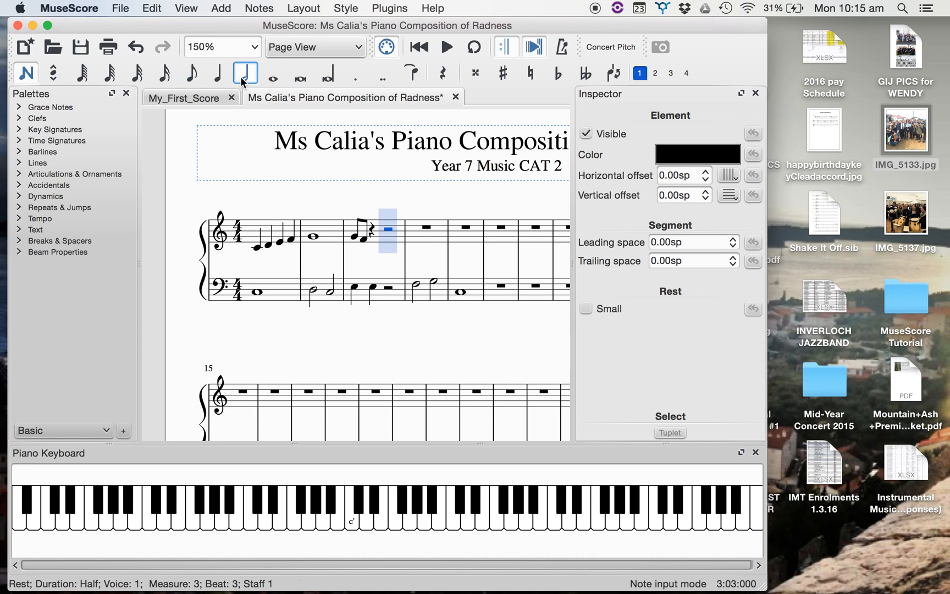
key("c")
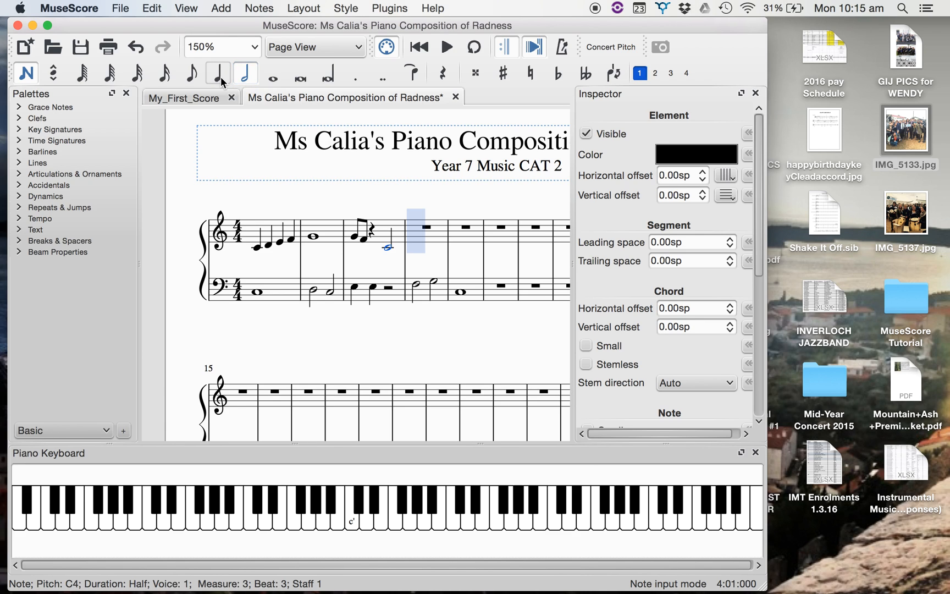
Add quarter notes D4, E4, D4, E4 in measure 4 and a whole-note C4 in measure 5 of the treble staff.
left_click(221, 79)
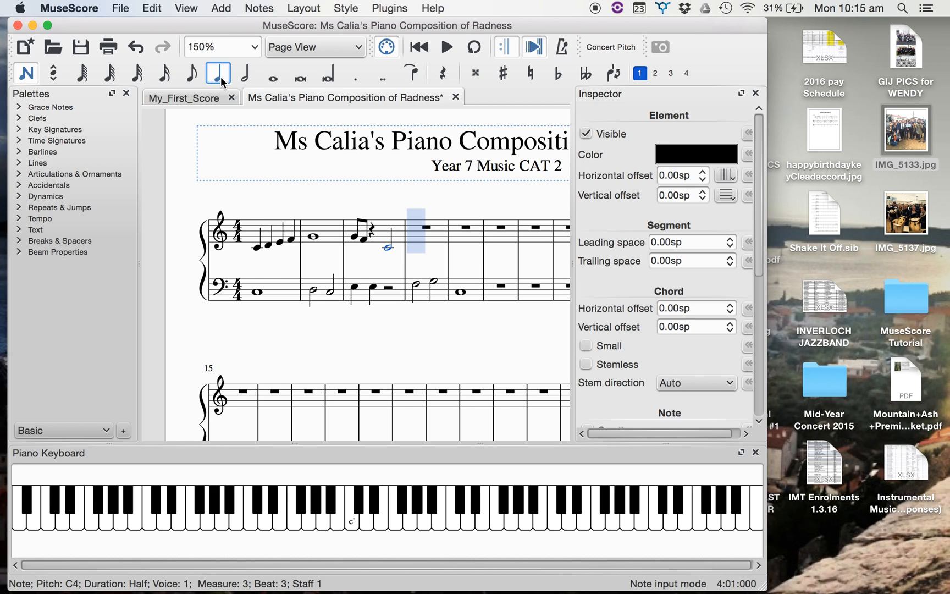
key("d")
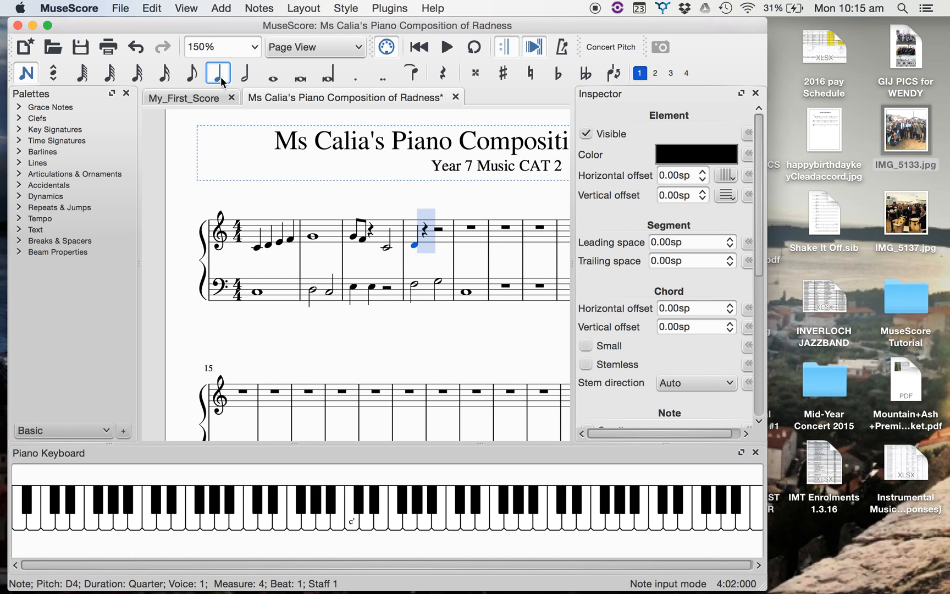
key("e")
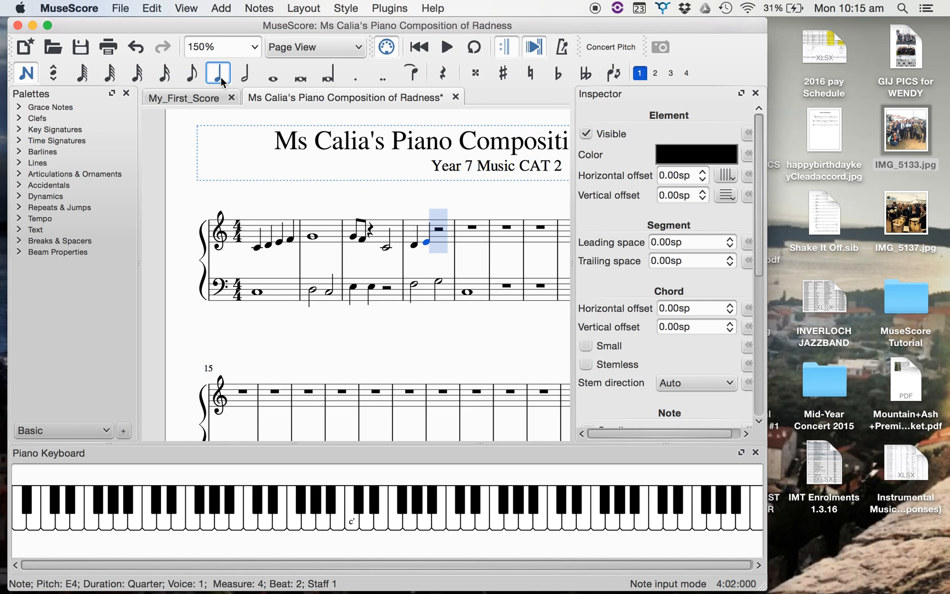
key("d")
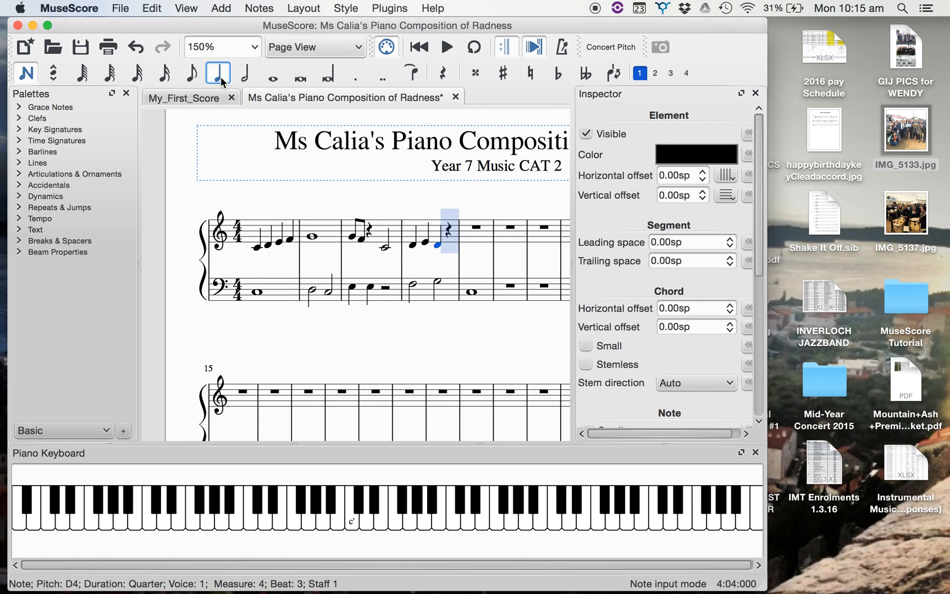
key("e")
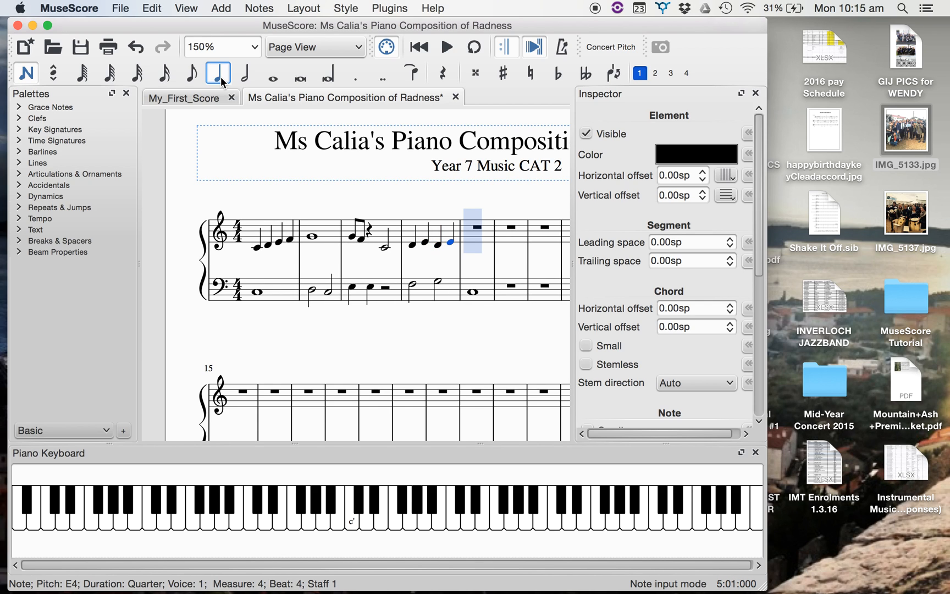
left_click(273, 78)
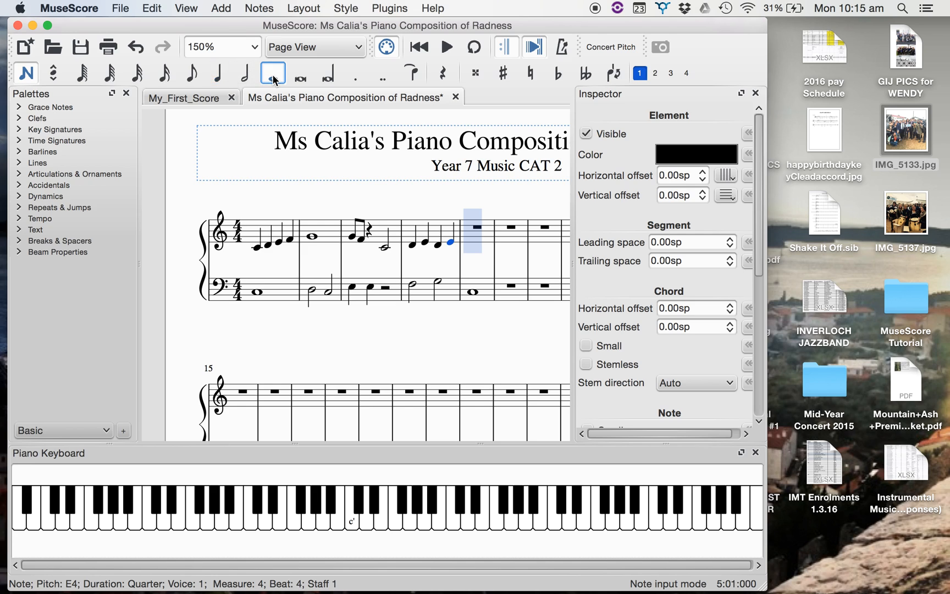
key("c")
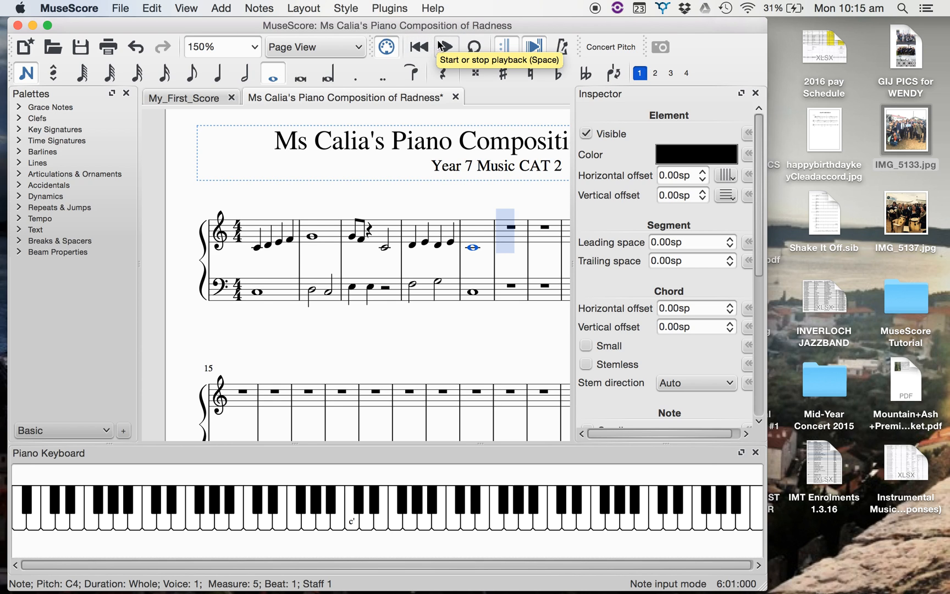
Play back the entered measures with the volume raised and stop playback after measure 5.
left_click(445, 48)
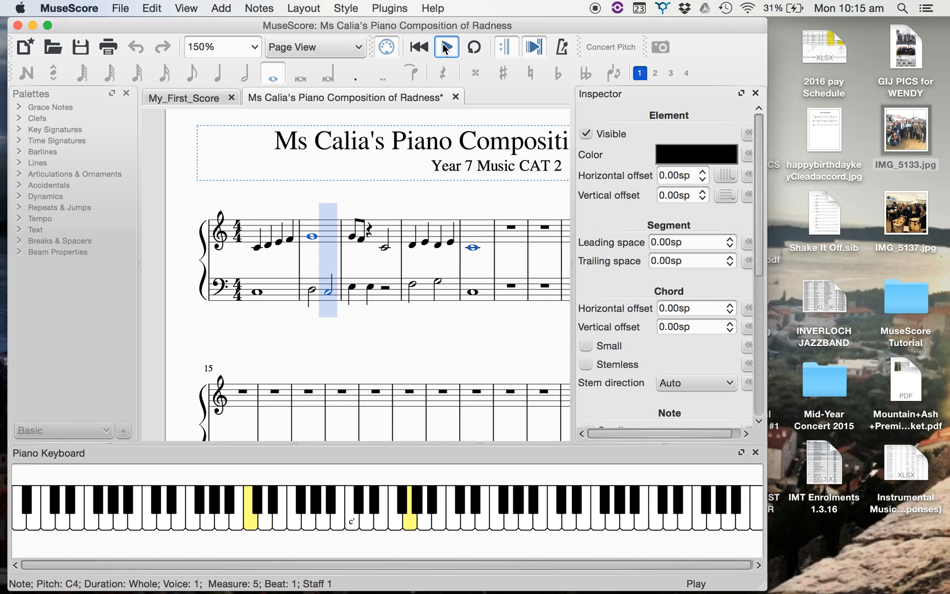
key("XF86AudioRaiseVolume")
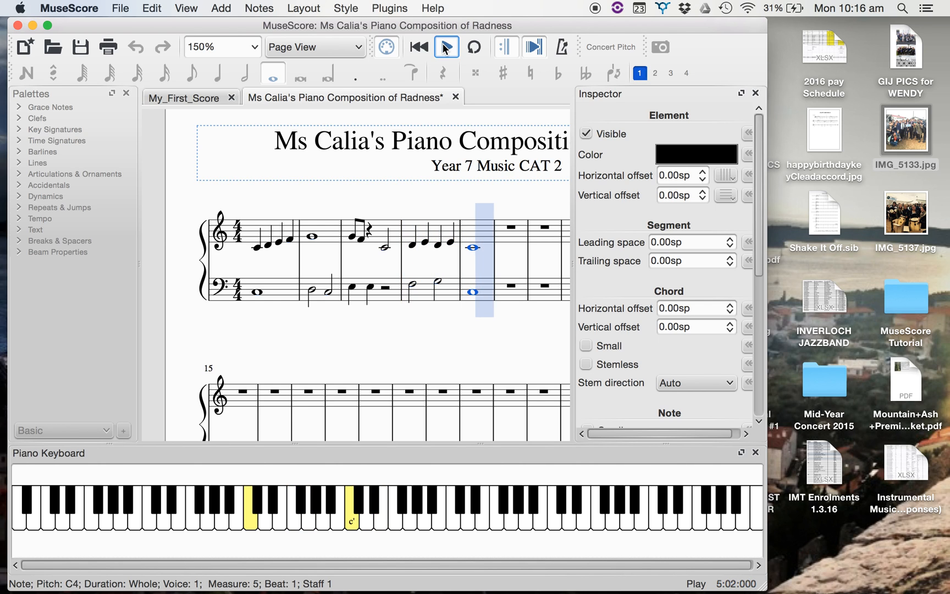
left_click(445, 48)
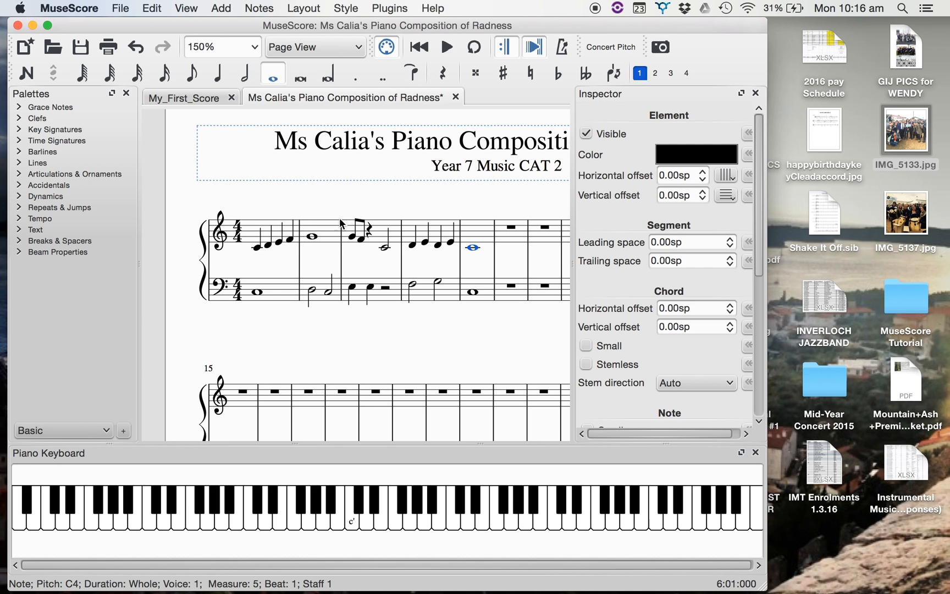
Copy measures 1 to 5 of both staves and paste them starting at measure 6.
left_click(250, 231)
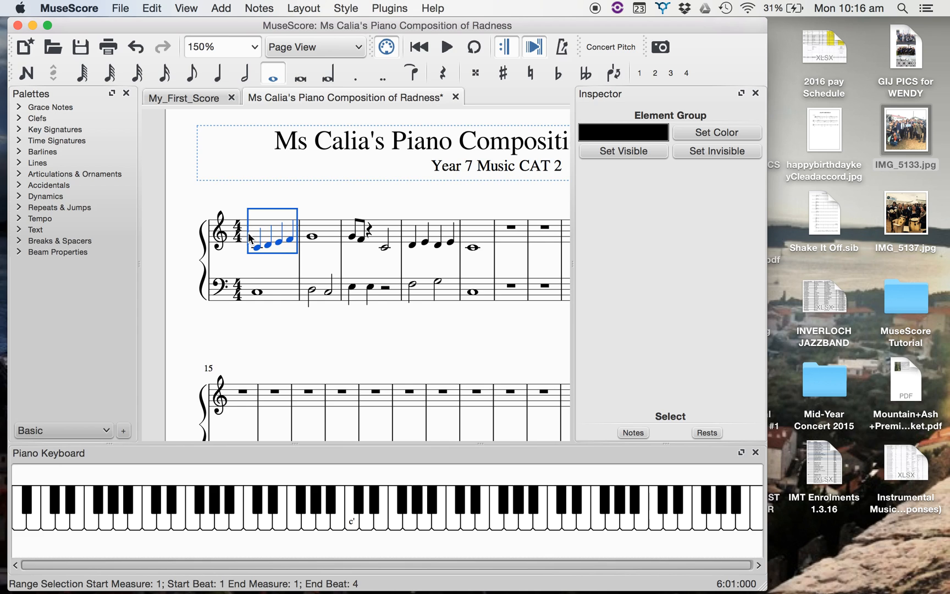
left_click(273, 293, "shift")
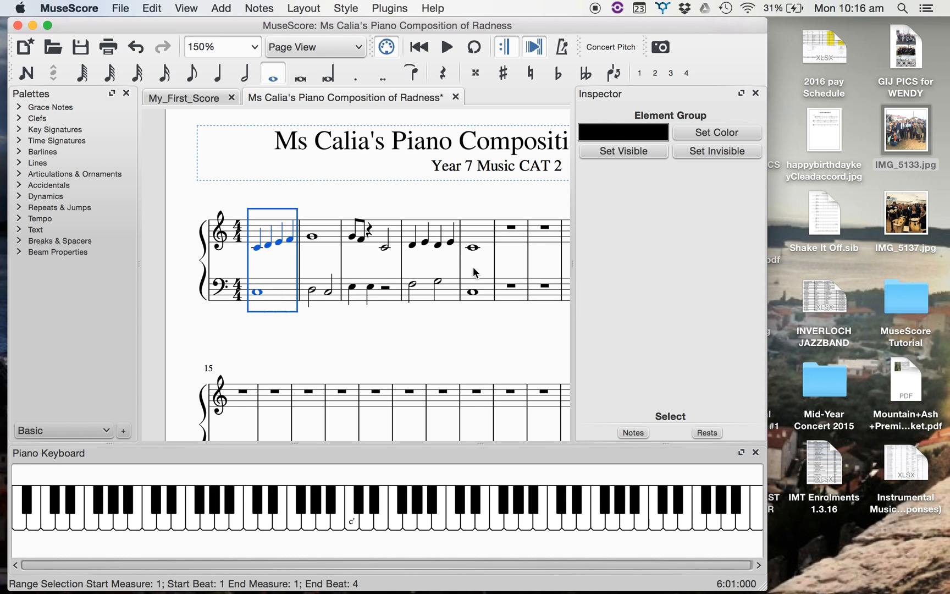
left_click(486, 288, "shift")
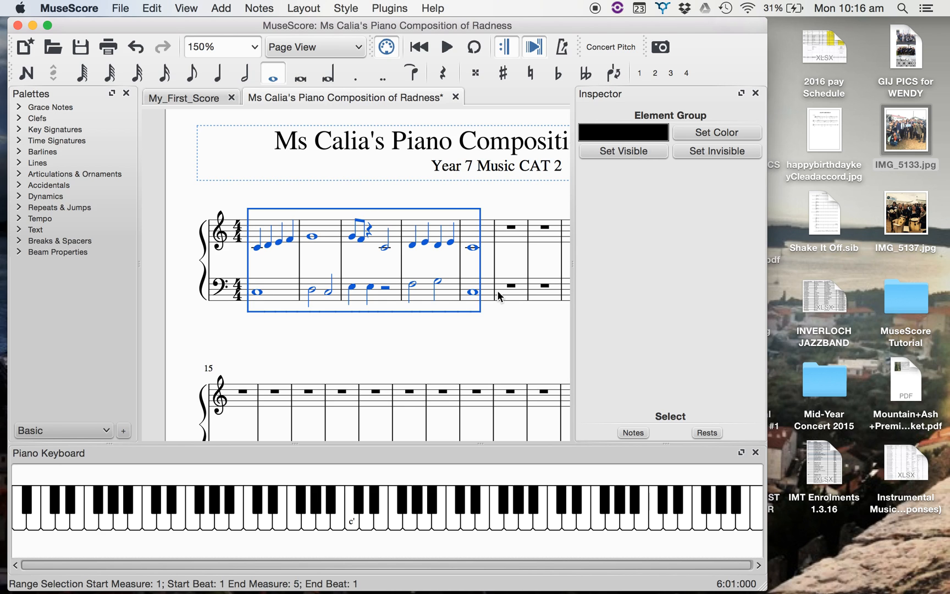
left_click(509, 231)
left_click(505, 229, "shift")
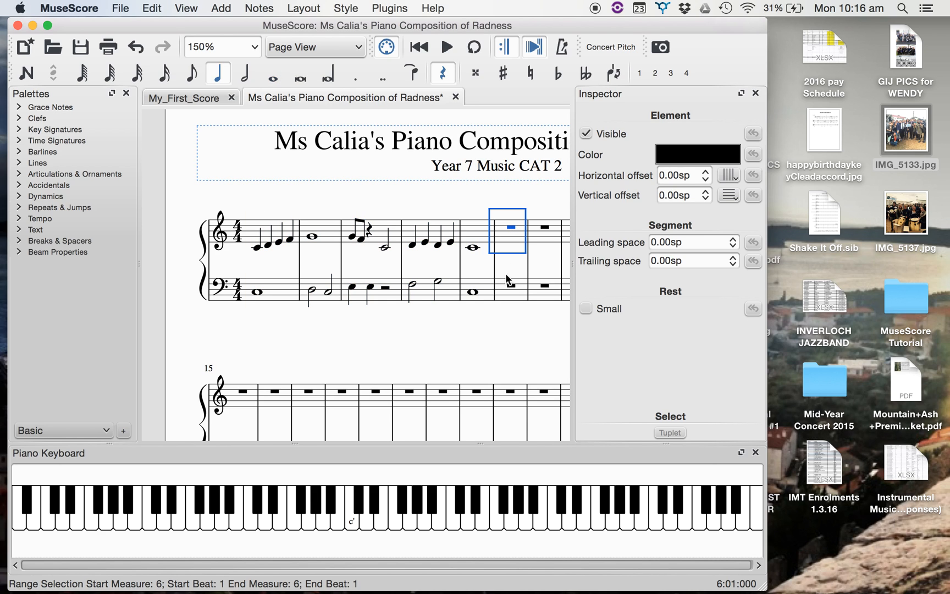
left_click(509, 291, "shift")
key("super+v")
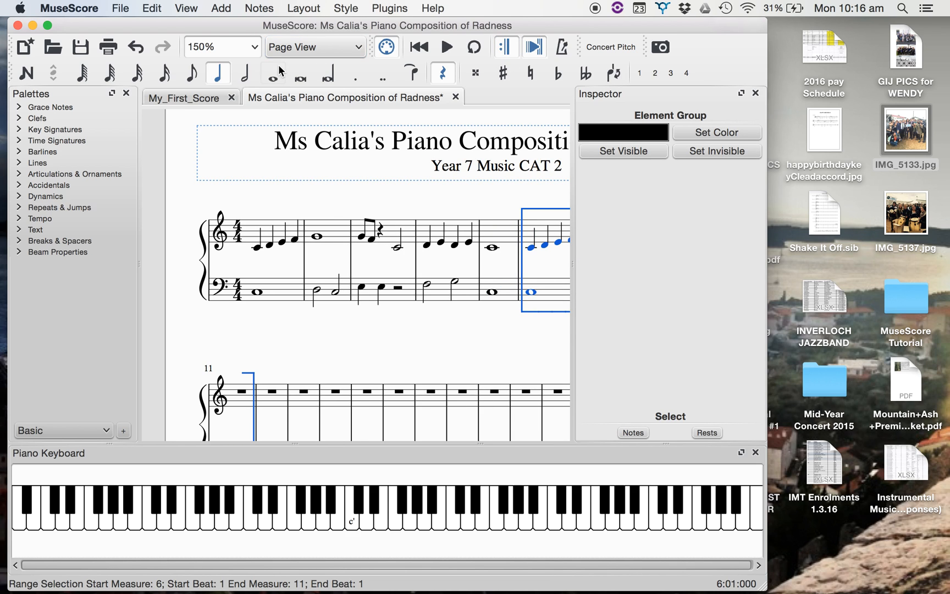
Clear the notes and contents of both staves from measure 9 through the end of the score.
left_click(254, 47)
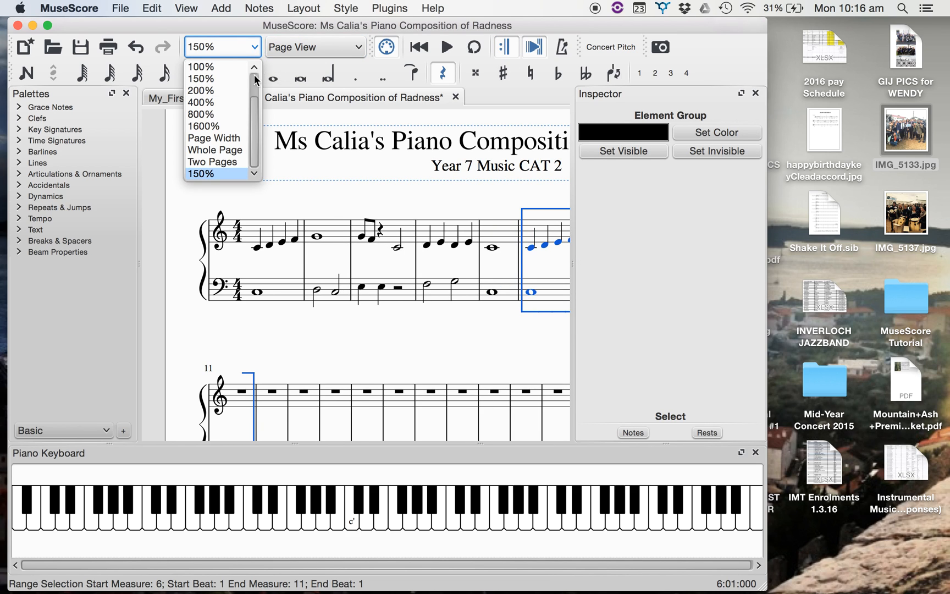
left_click(234, 158)
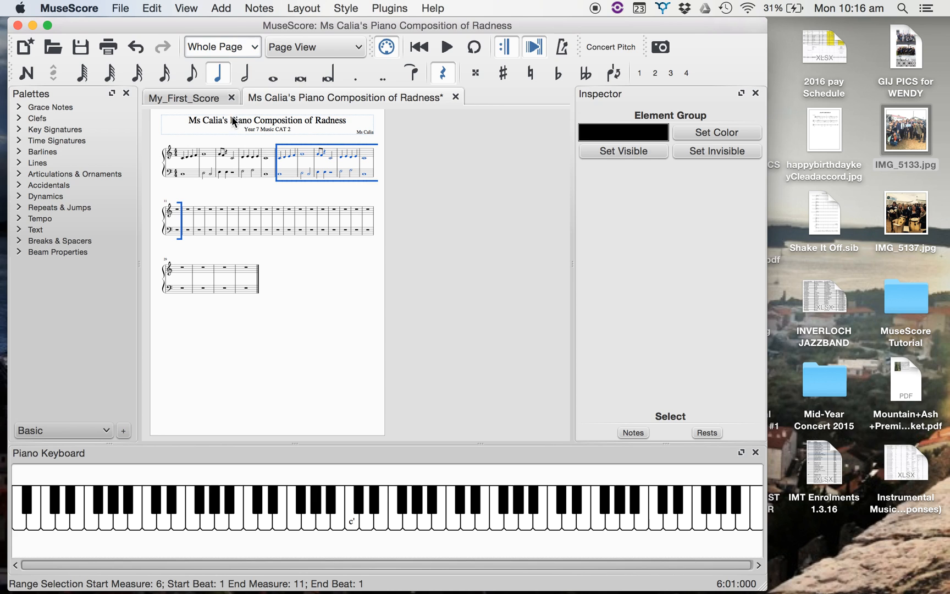
left_click(250, 46)
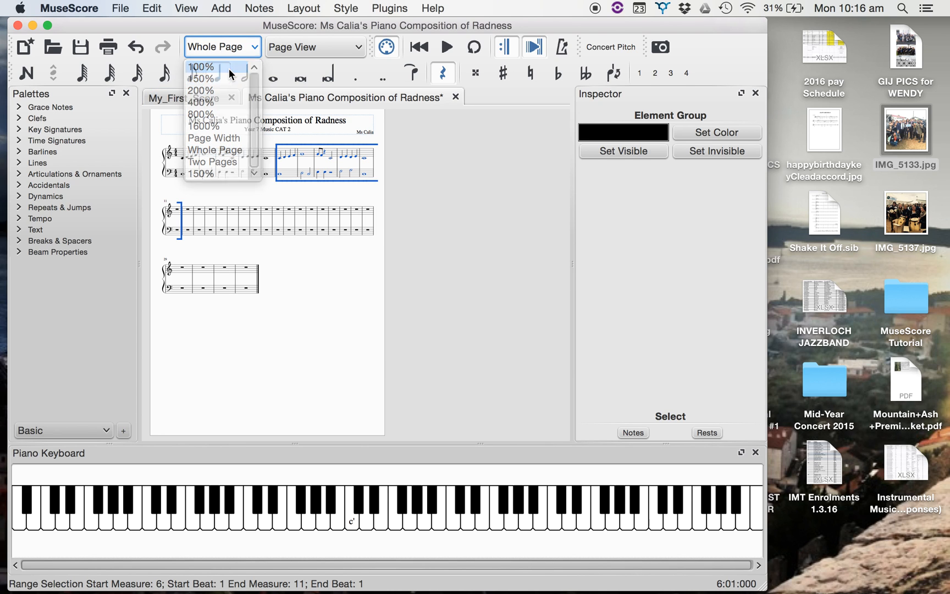
left_click(228, 67)
scroll(371, 232, "right", 3)
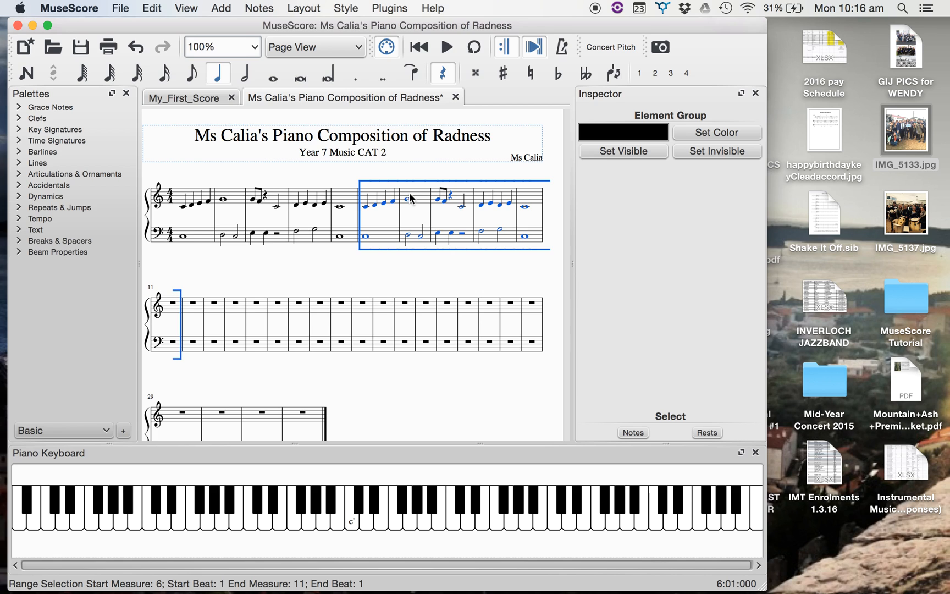
left_click(463, 202)
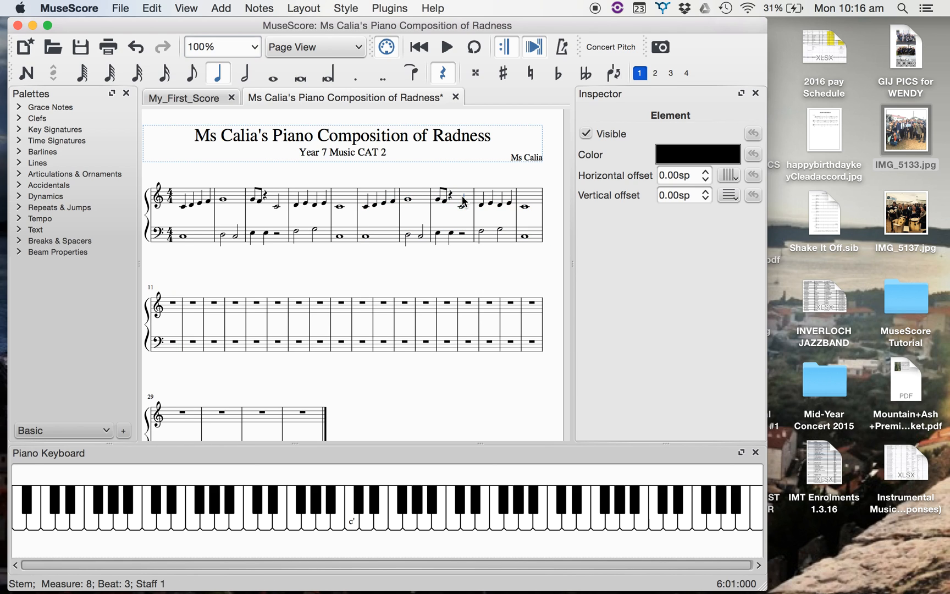
left_click(498, 202)
left_click(496, 237, "shift")
left_click(534, 199, "shift")
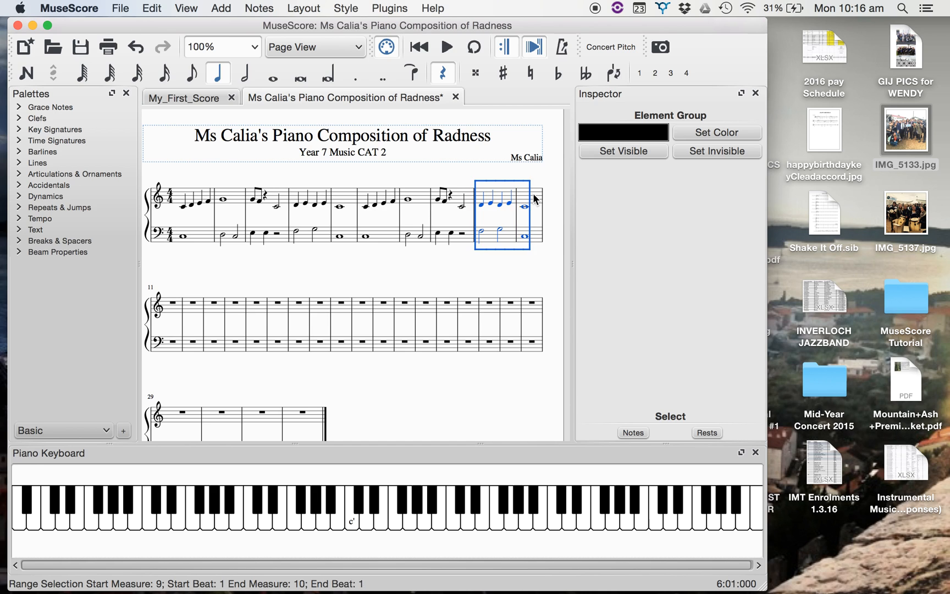
left_click(295, 416, "shift")
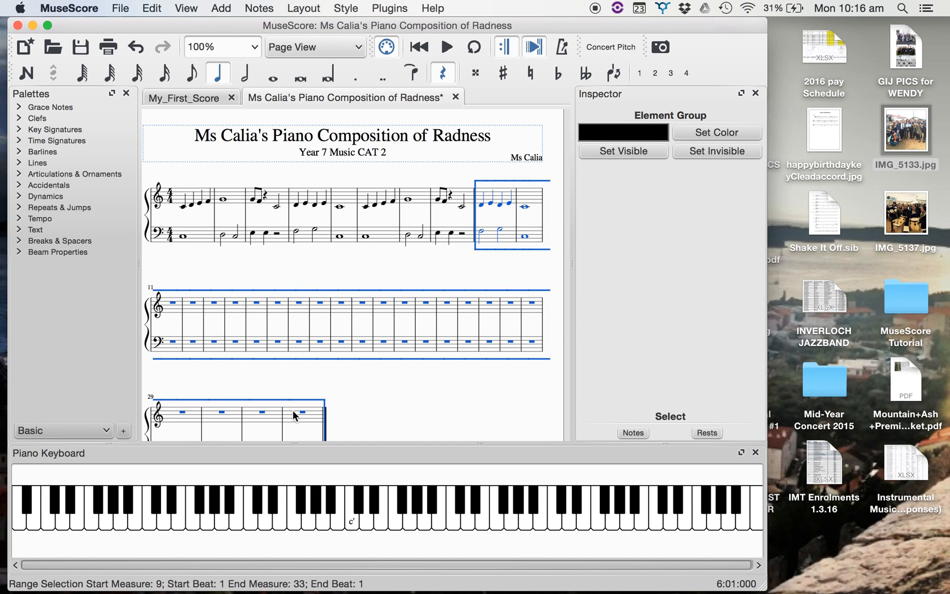
key("Delete")
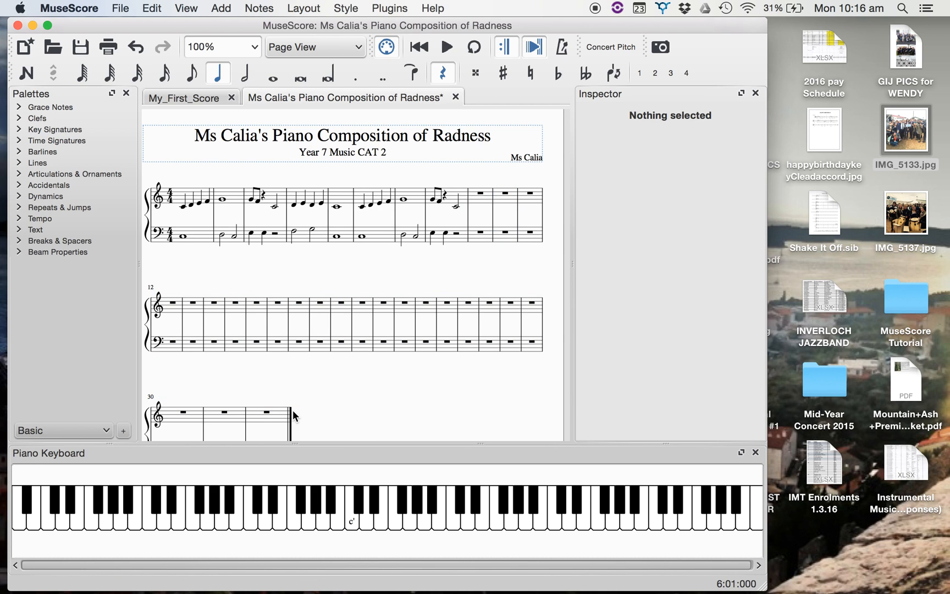
Remove the measures themselves in both staves, from measure 9 through the last measure of the score.
left_click(480, 204)
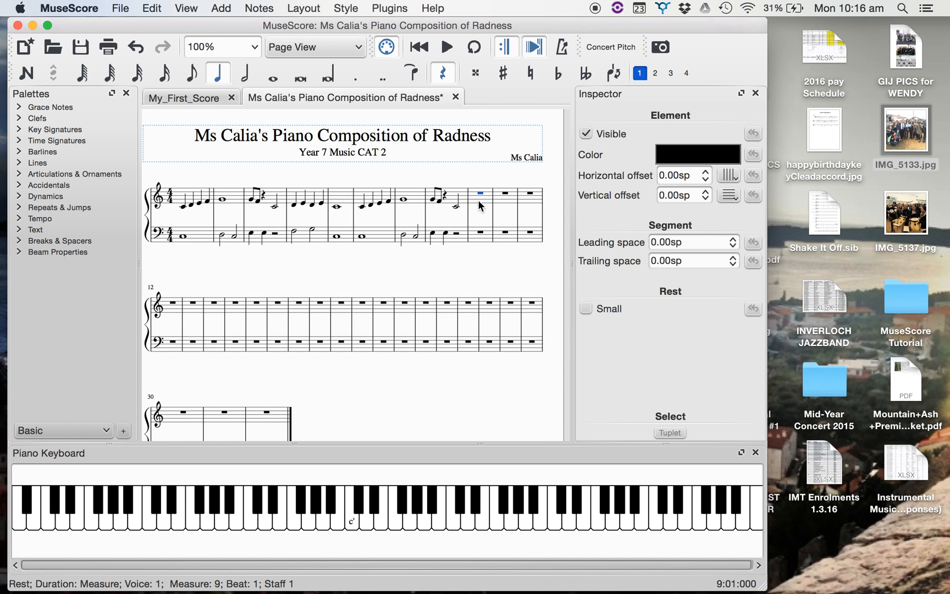
left_click(257, 421, "shift")
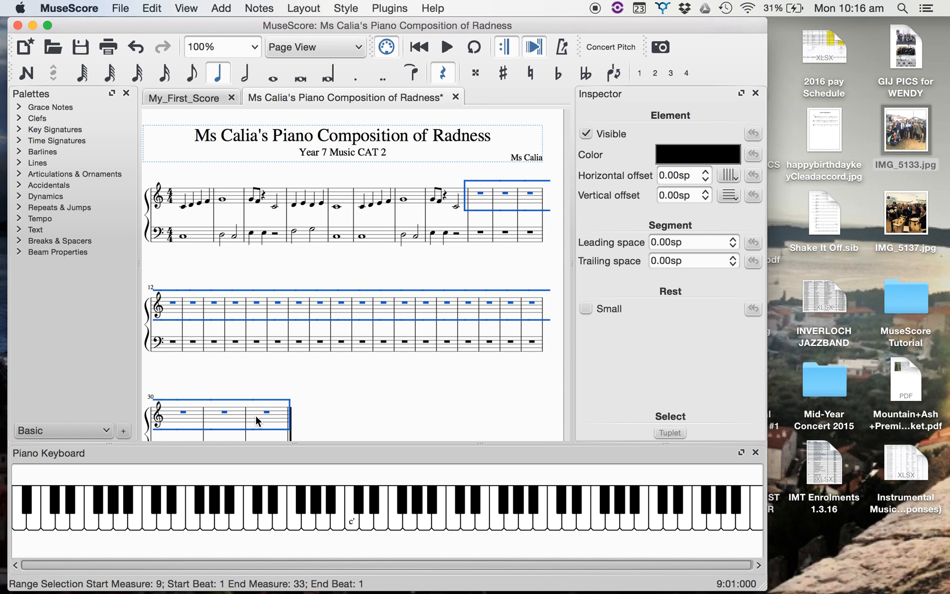
scroll(255, 421, "down", 3)
left_click(275, 406, "shift")
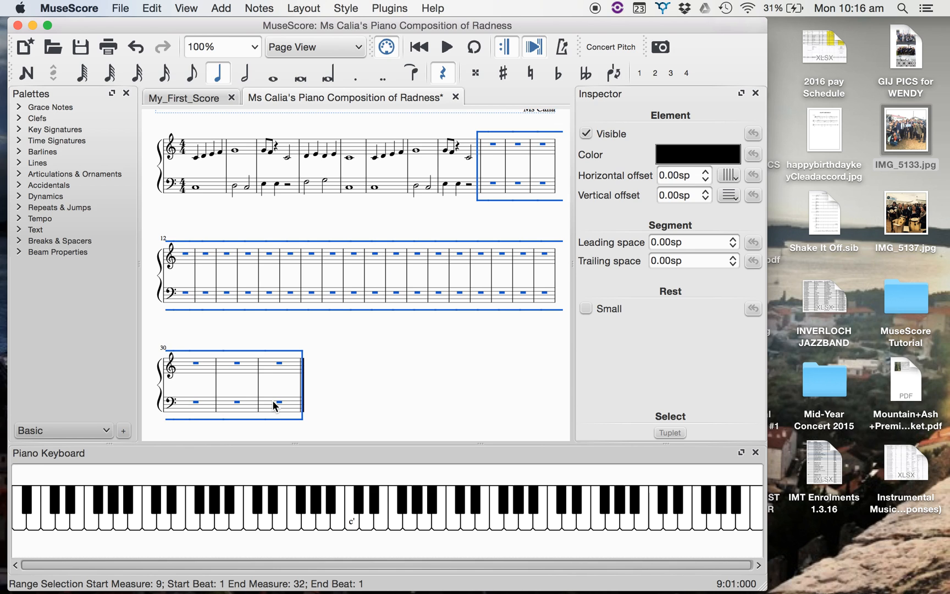
left_click(151, 9)
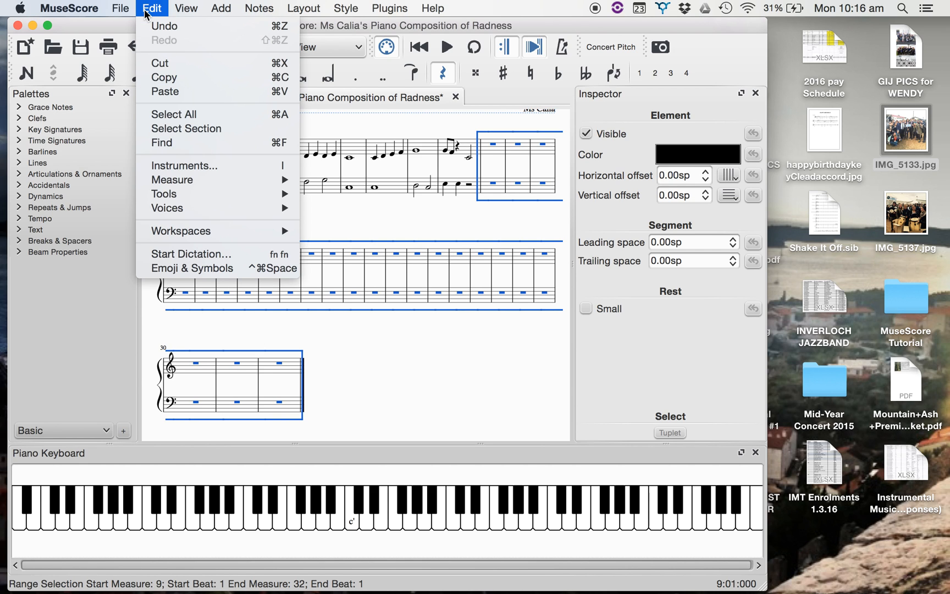
mouse_move(165, 183)
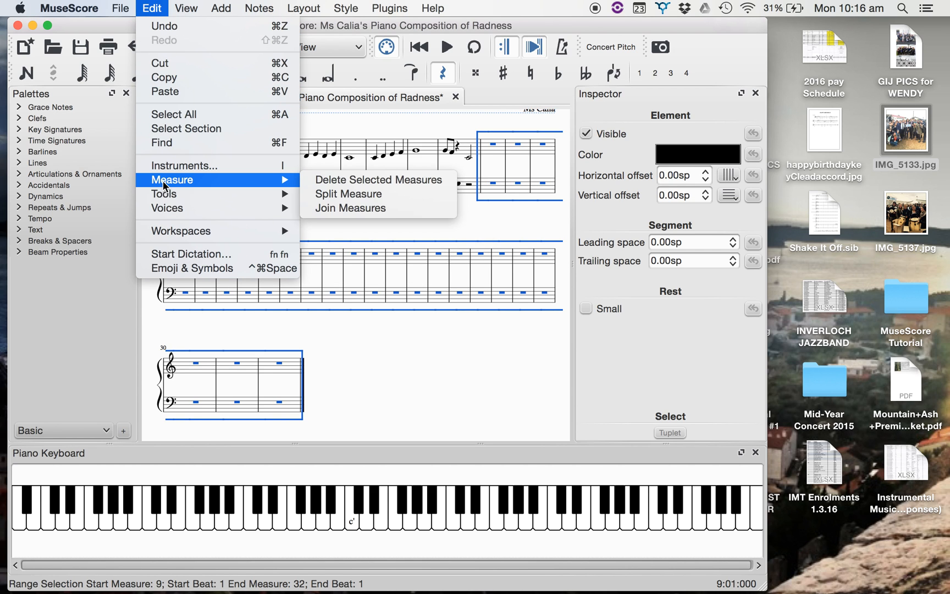
left_click(315, 179)
scroll(327, 233, "up", 5)
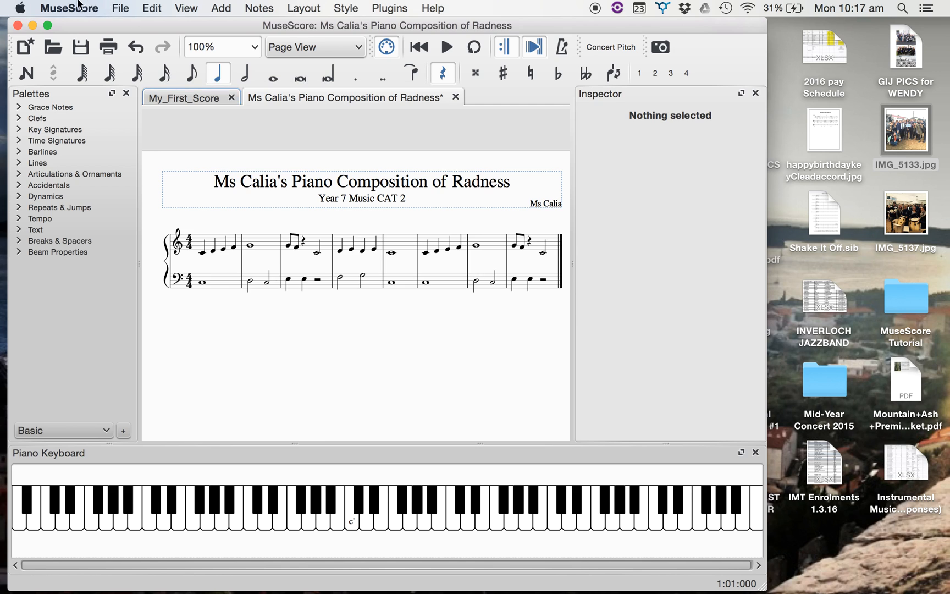
Bring up the Save Score dialog for the composition and cancel it without saving.
left_click(78, 53)
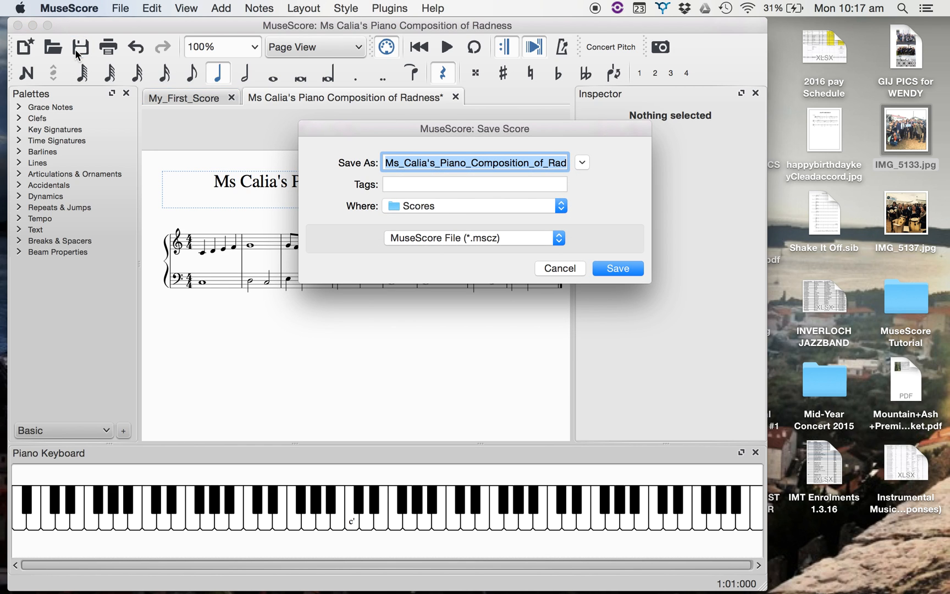
left_click(566, 267)
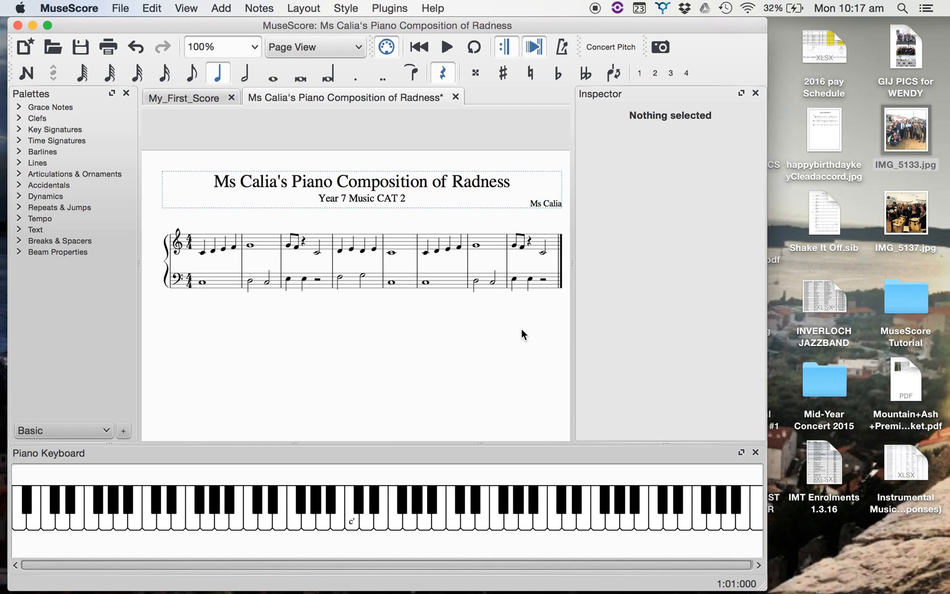